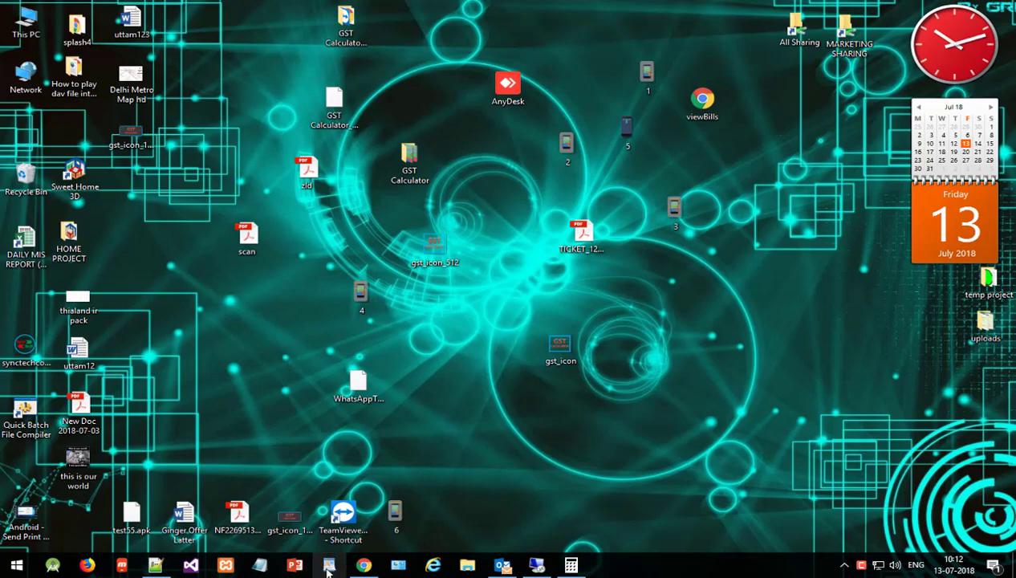
Step: Open YTD WRITER_MULTICARE in WordPad and type the intro about uploading a new app version and changing the version
right_click(328, 568)
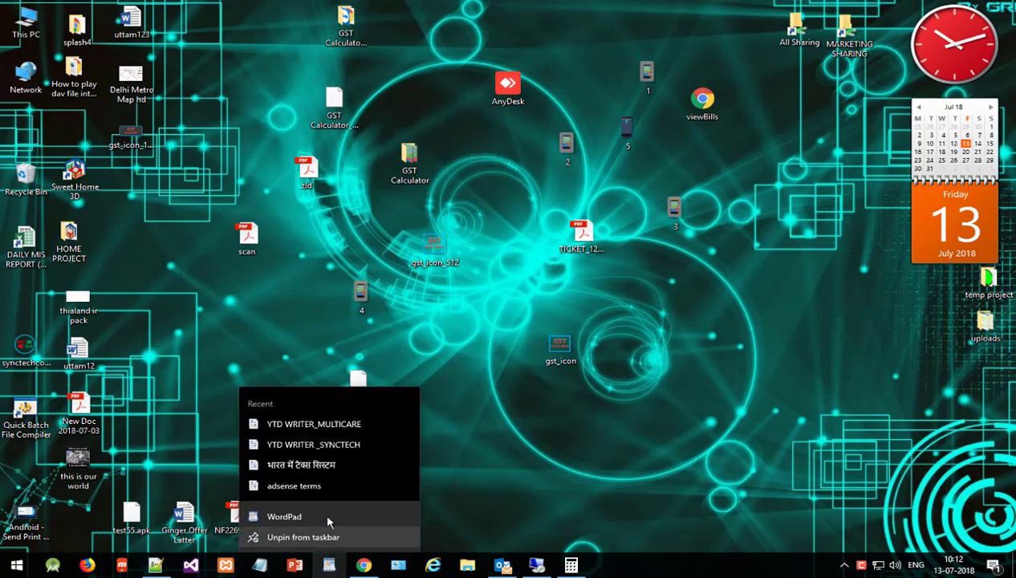
click(340, 424)
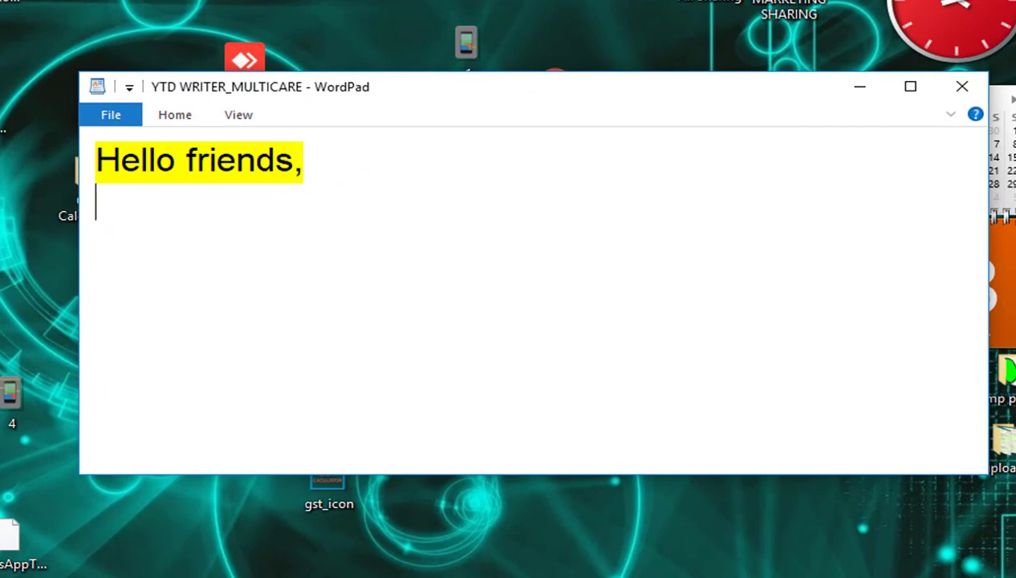
text(today in this video we will)
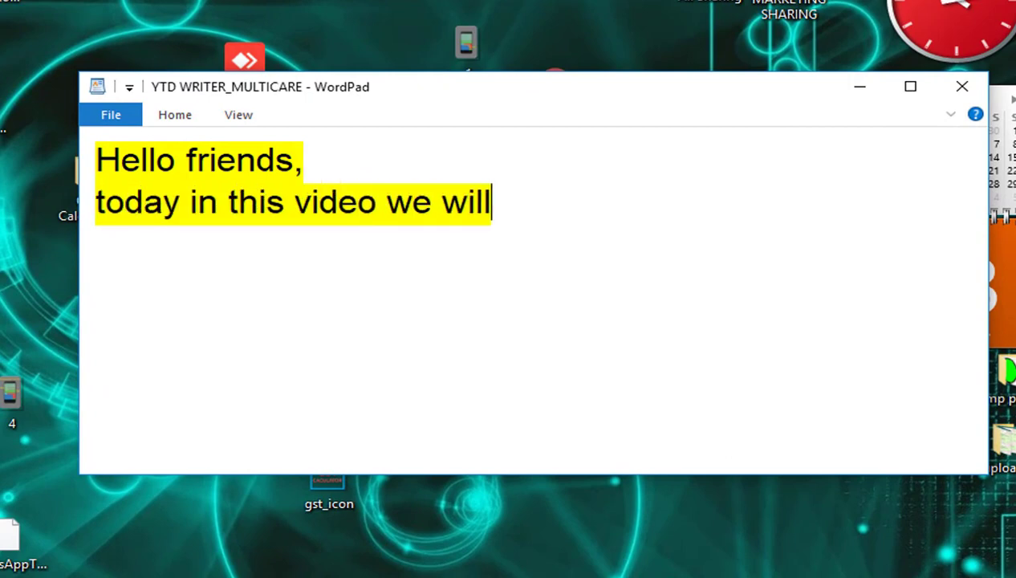
text( see how to upload )
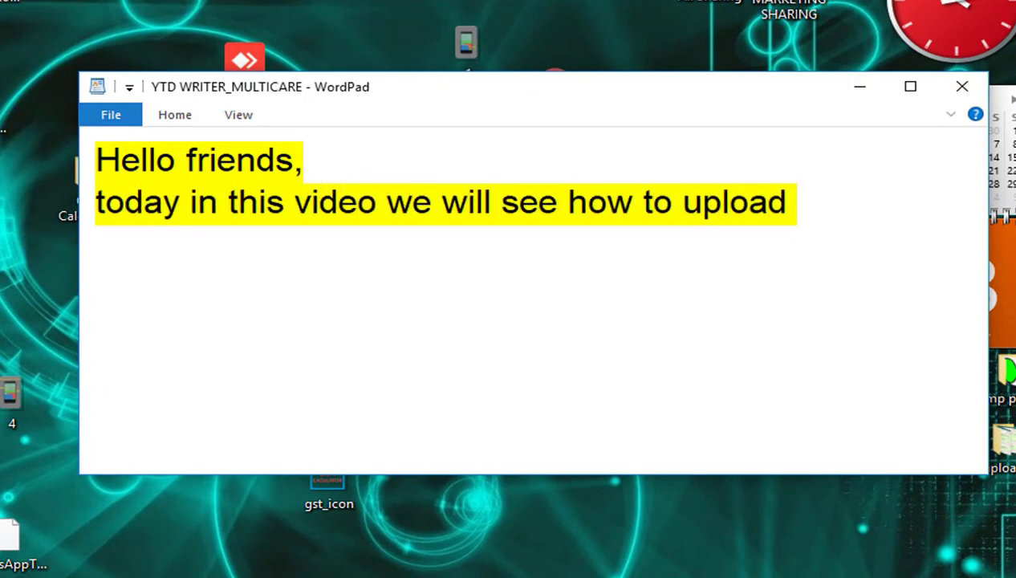
text(new version of ap)
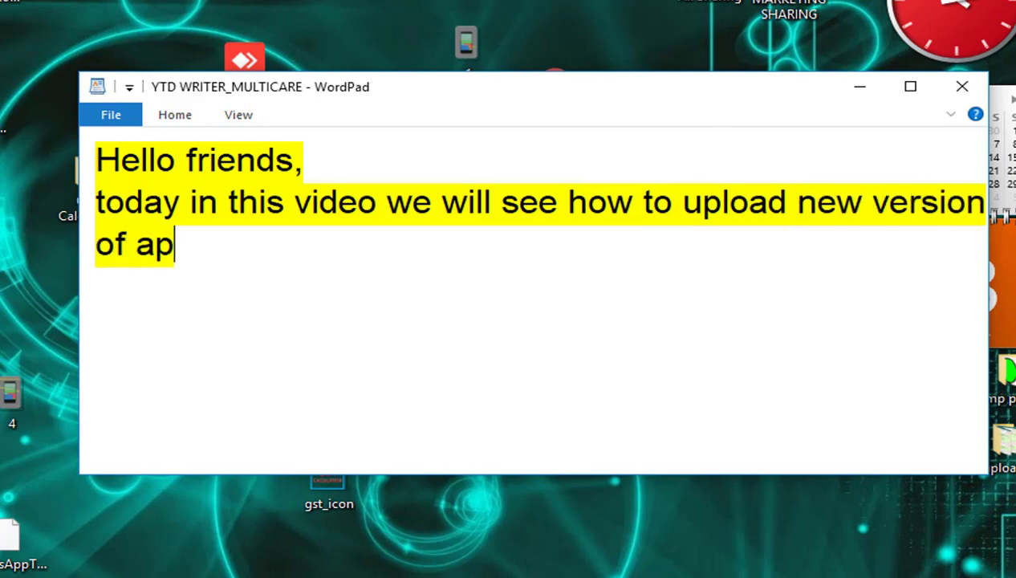
text(p in google play console..)
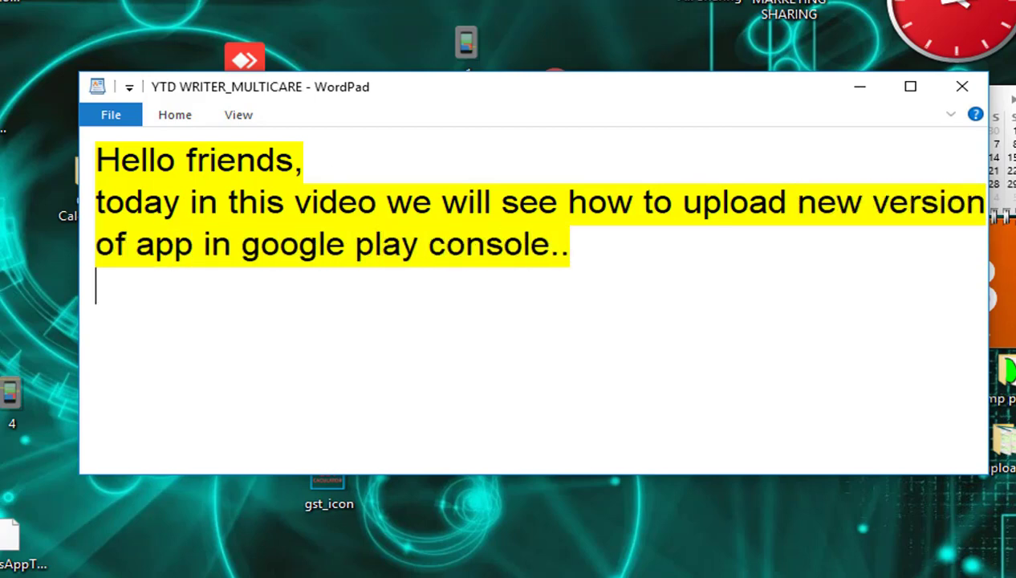
key(Return)
text(first you need to ch)
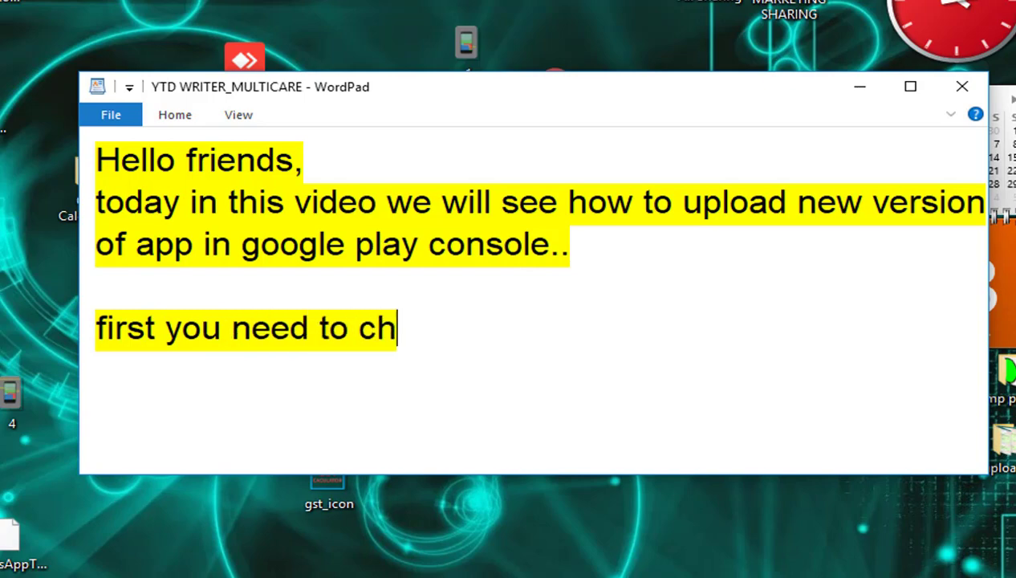
text(ange version in your)
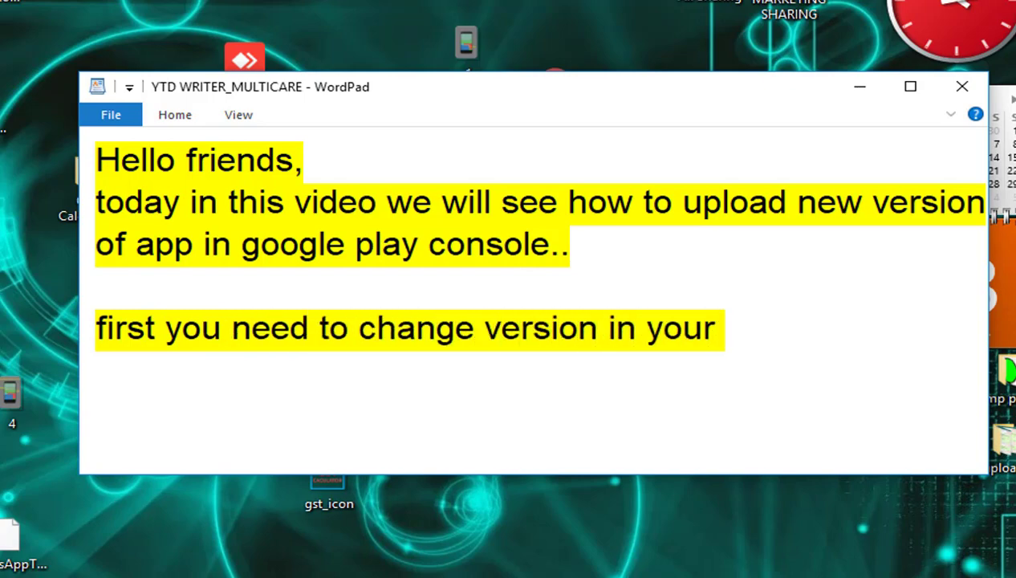
text( project....)
Step: Add the lines 'see how to do it....open android studio...' and 'and follow'
key(Return)
key(Return)
text(see how to do i)
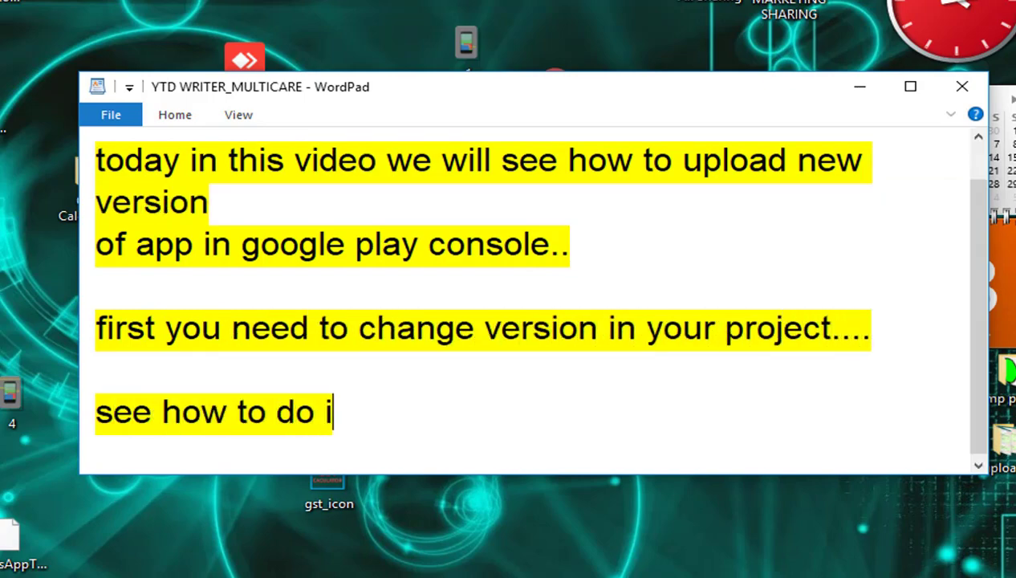
text(t....open android)
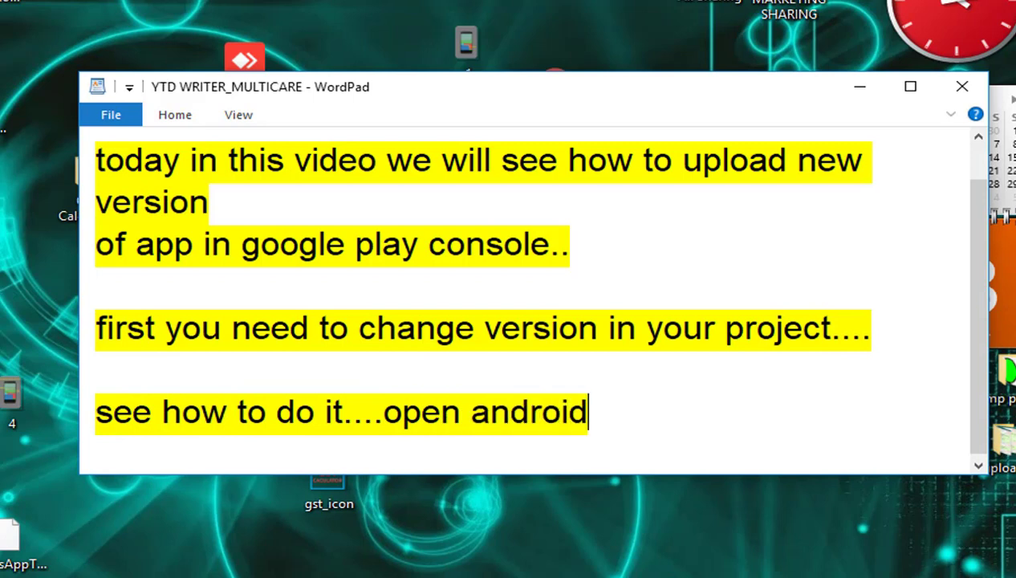
text( studio...)
key(Return)
text(and follow)
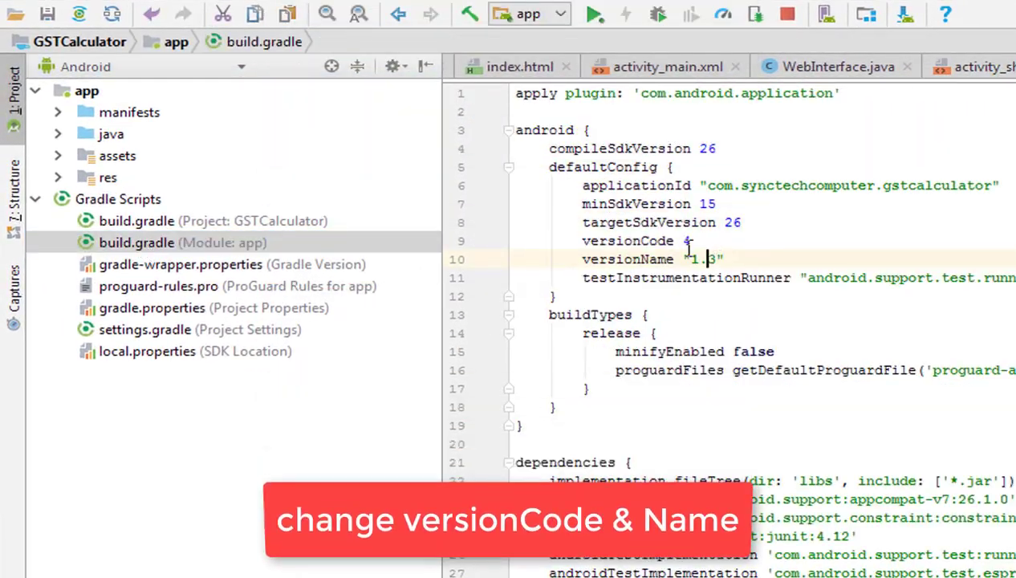
Step: Highlight versionCode 4 and versionName "1.3" in build.gradle, then generate the signed GST Calculator_4.apk
shift+click(588, 241)
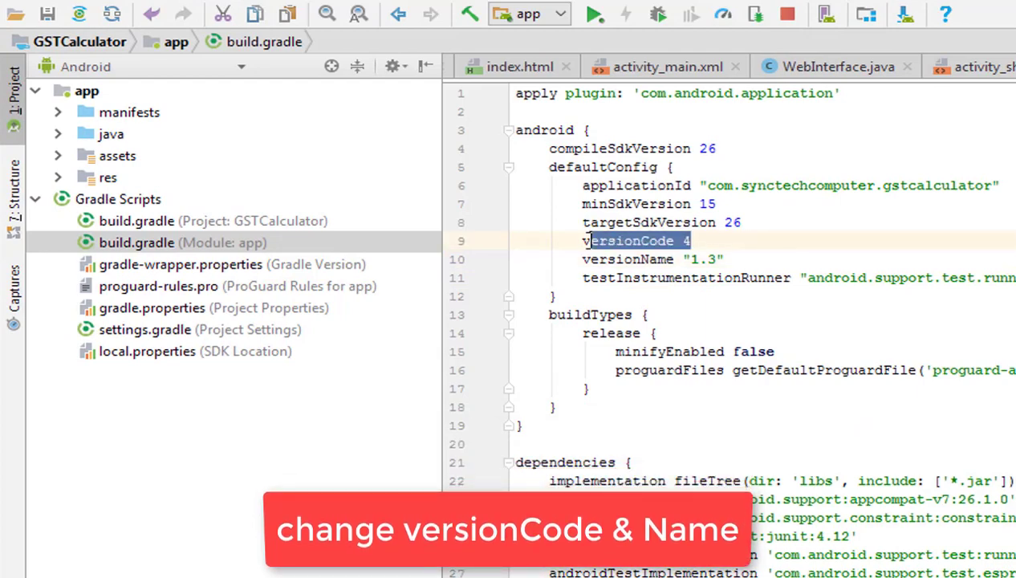
click(755, 259)
shift+click(566, 258)
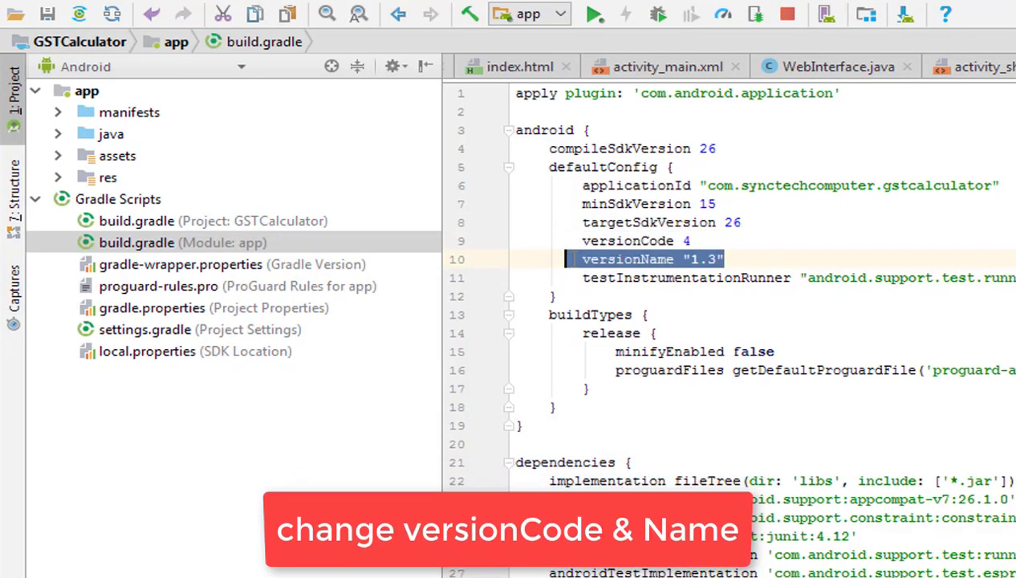
click(692, 241)
shift+click(614, 241)
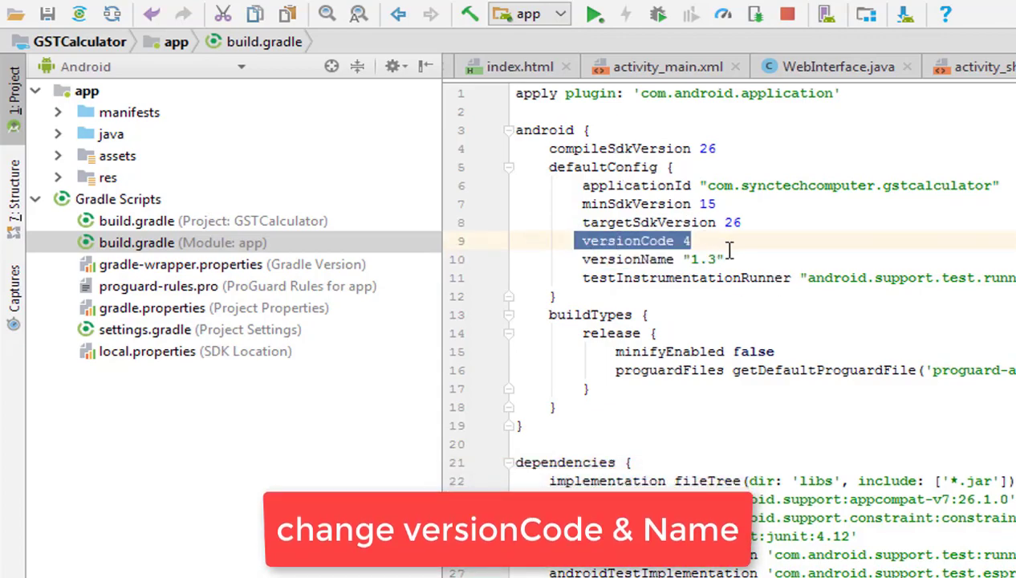
drag(726, 259, 547, 255)
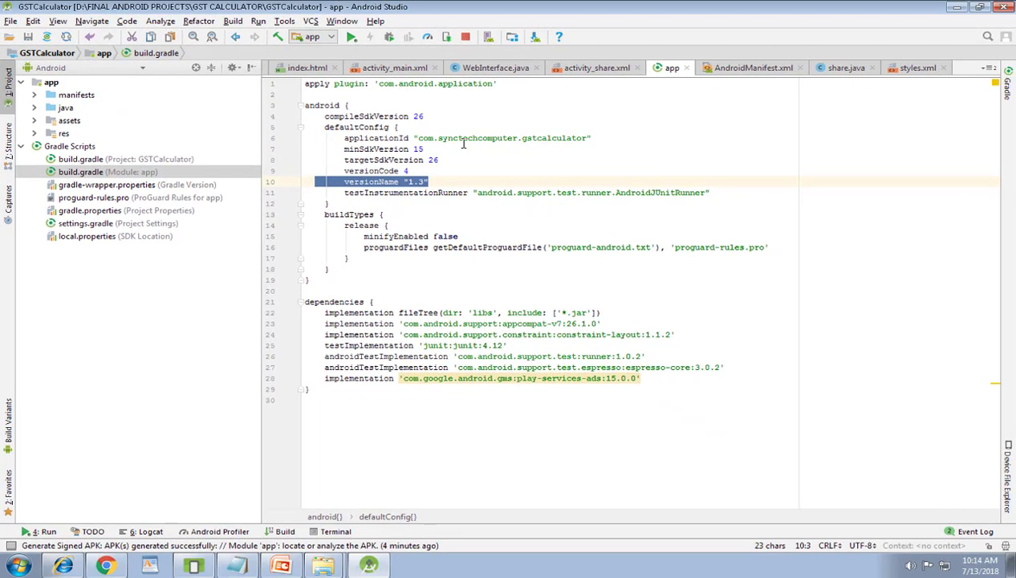
click(233, 22)
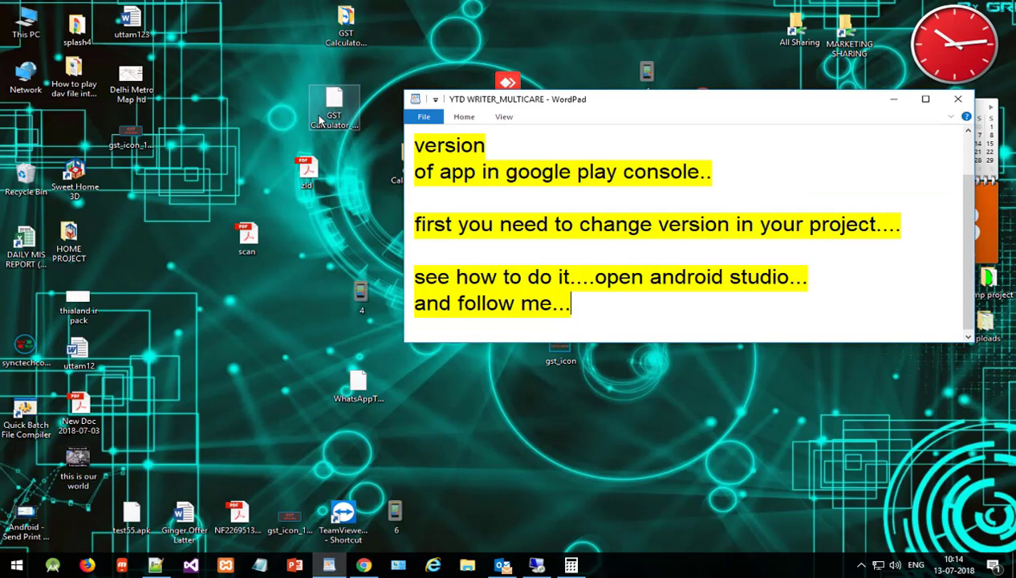
drag(333, 112, 253, 115)
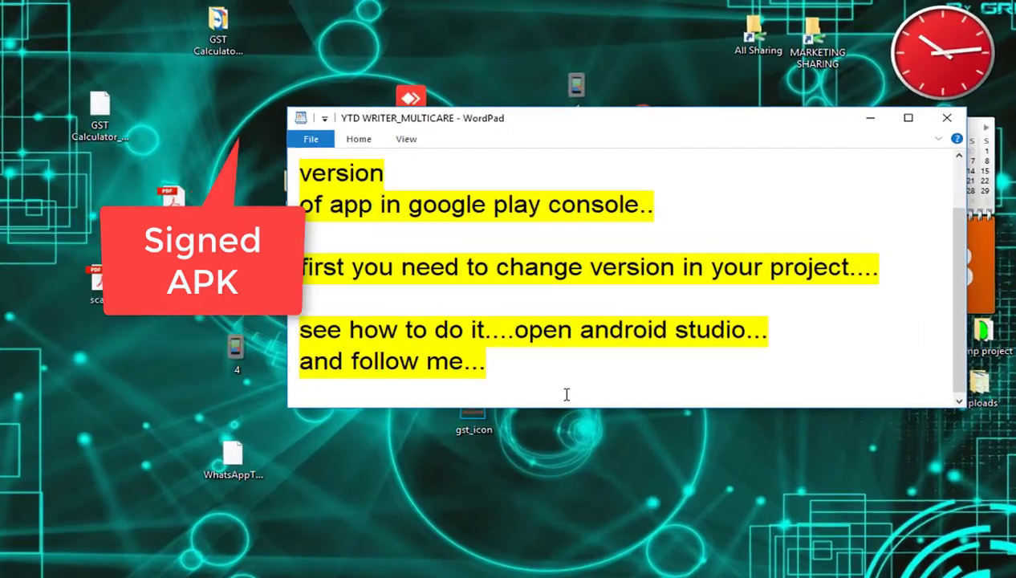
Step: Type notes that after changing version code and name you generate a signed APK, already generated
key(Return)
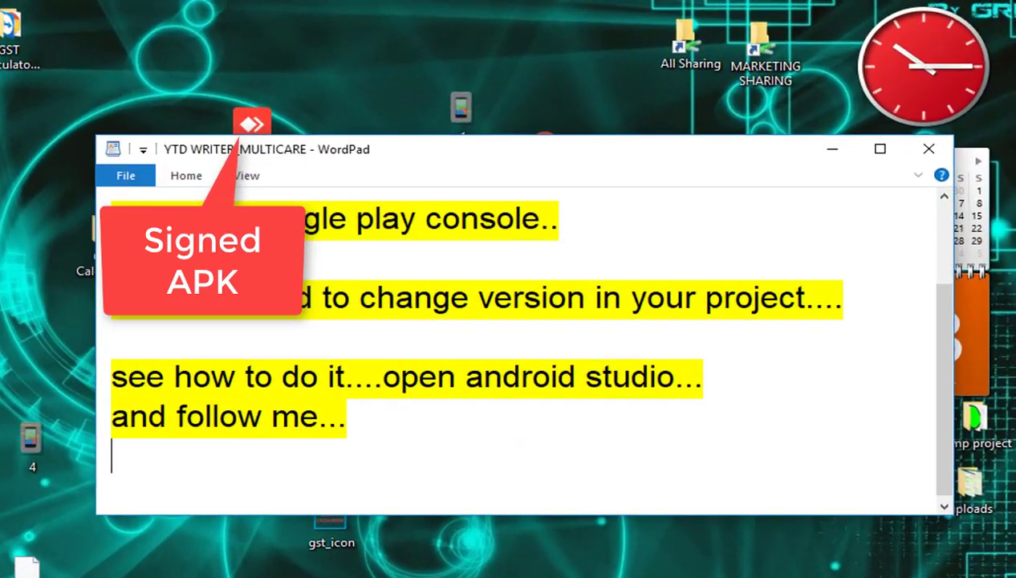
text(so after)
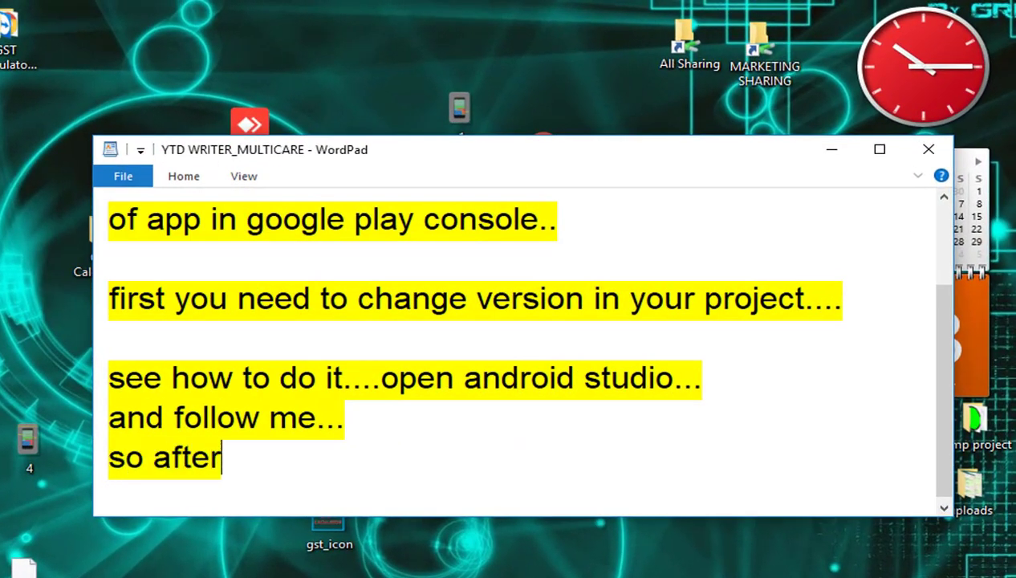
text( changing version code )
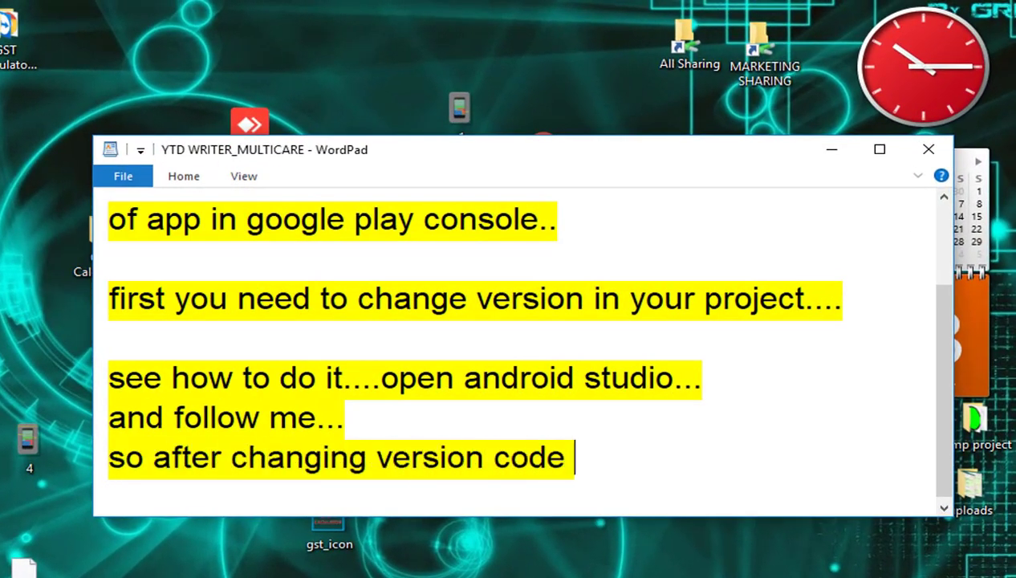
text(and version name...)
key(Return)
text(you ne)
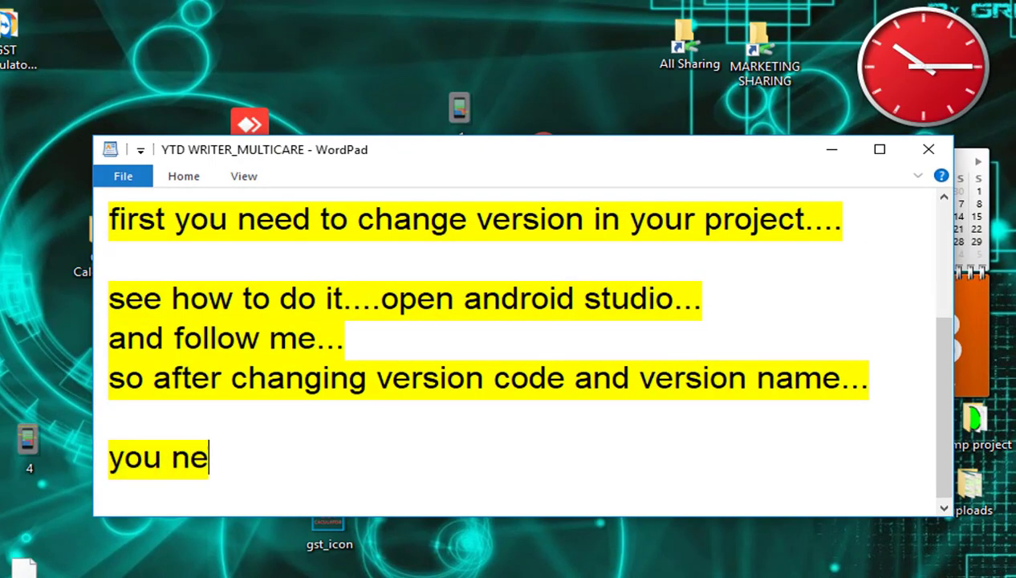
text(ed to generate sig)
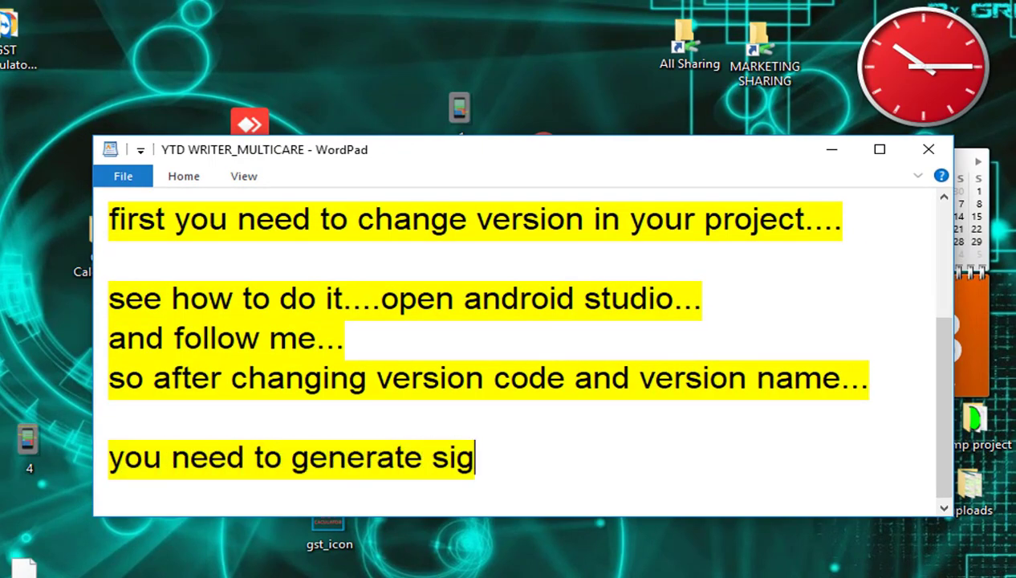
text(ned apk..)
key(Return)
key(Return)
text(i have)
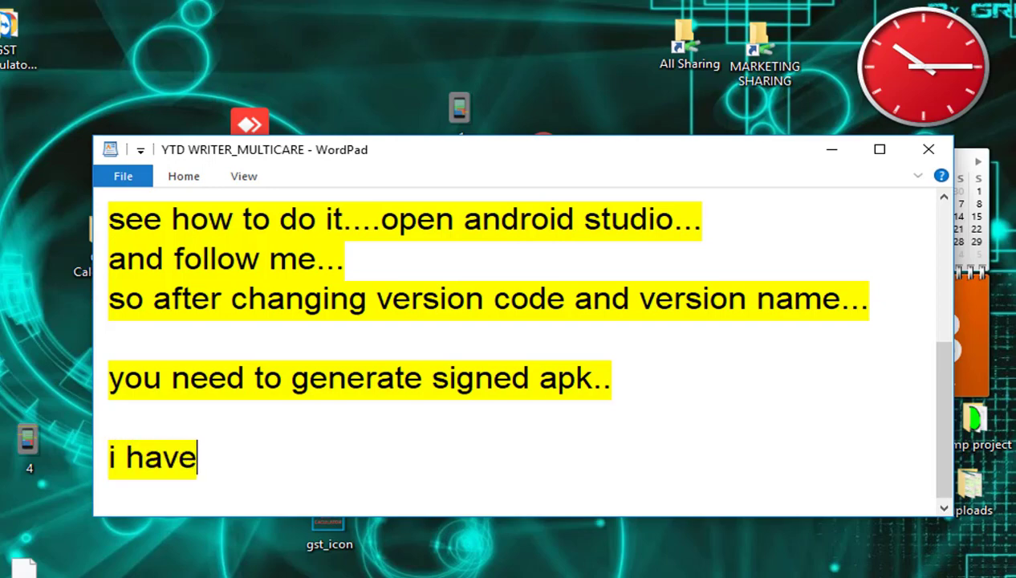
text( allready generated....)
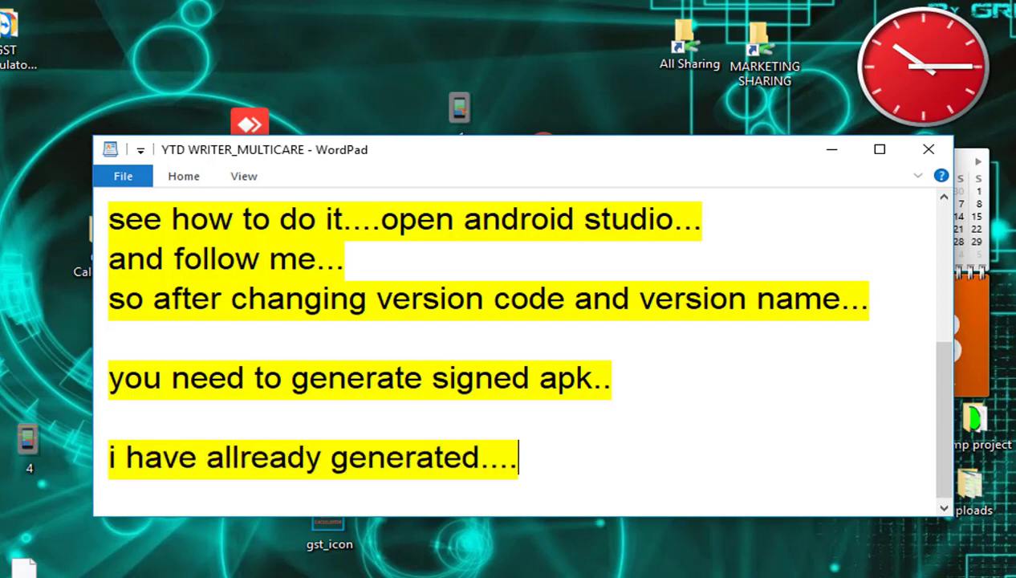
Step: Add the lines 'now login to your google play console...' and 'see'
key(Return)
key(Return)
text(now login to your )
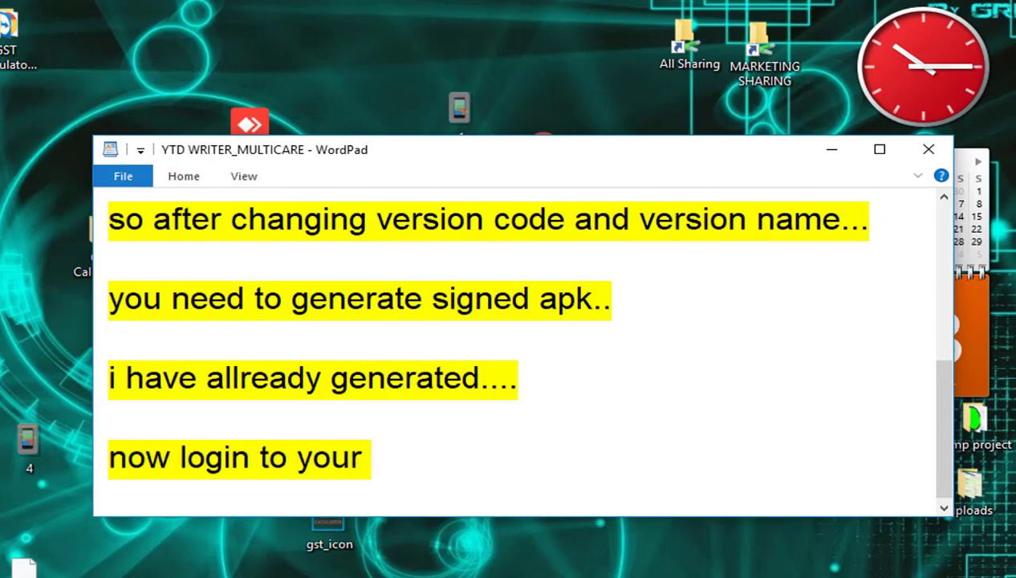
text(google play console...)
key(Return)
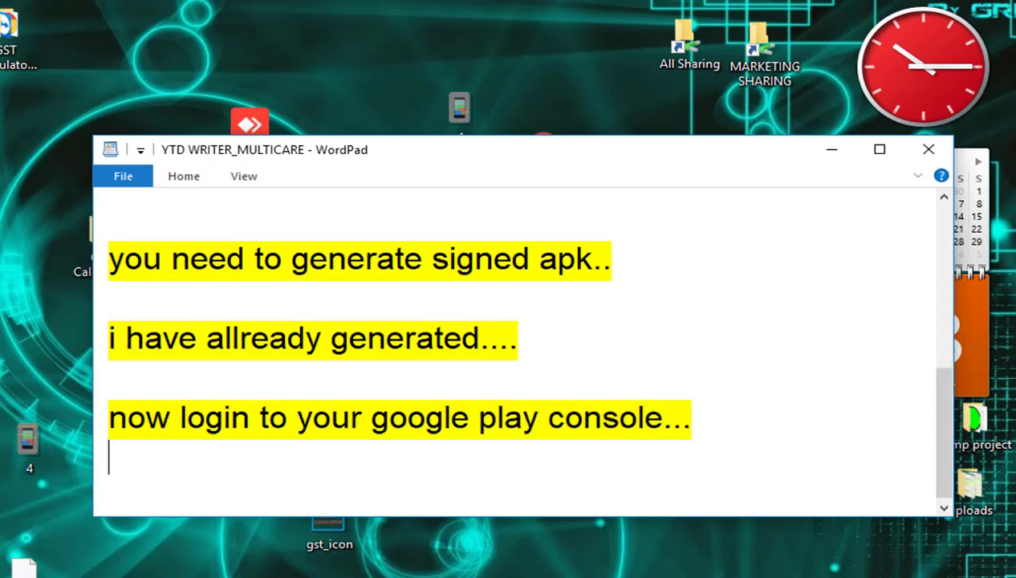
text(see)
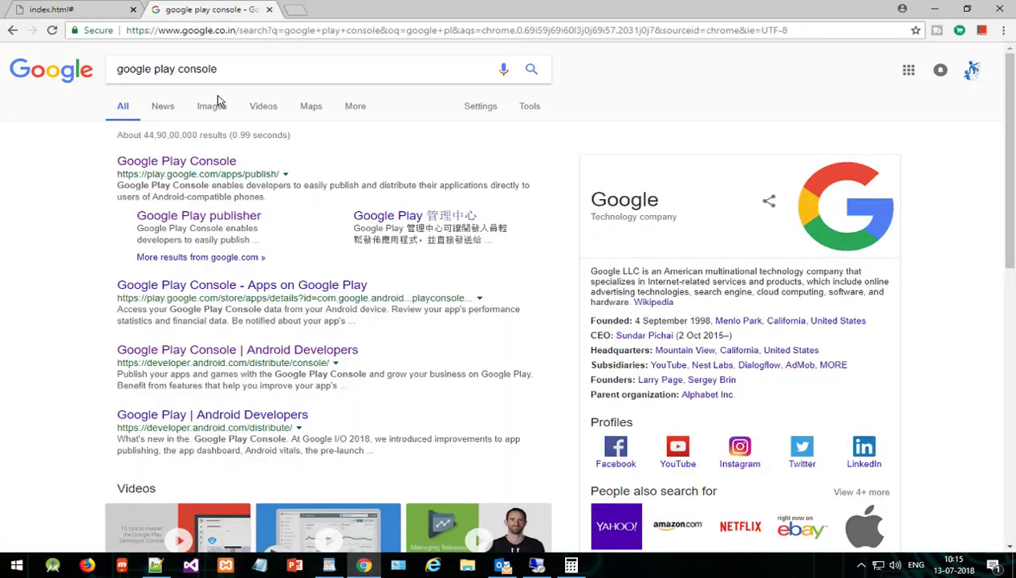
Step: Go from the 'google play console' search to All applications listing GST Calculator, Puja Ghar and WhatsAppTo
click(247, 72)
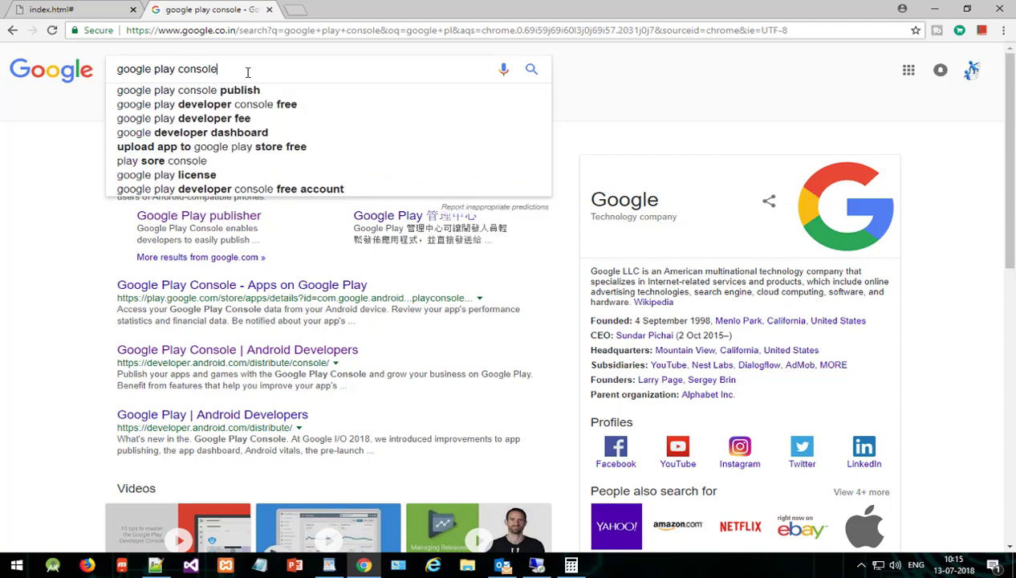
click(642, 120)
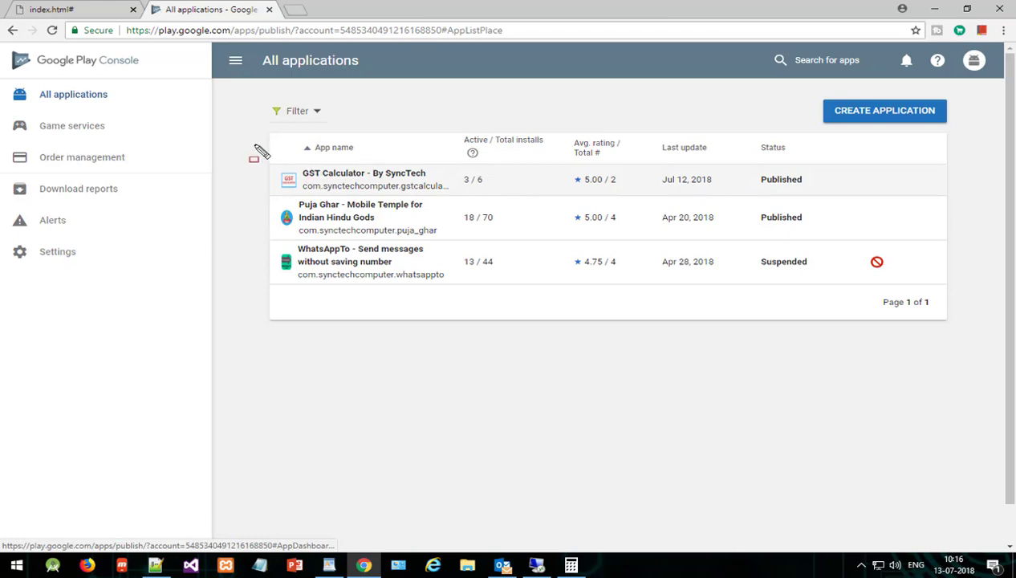
drag(252, 133, 952, 327)
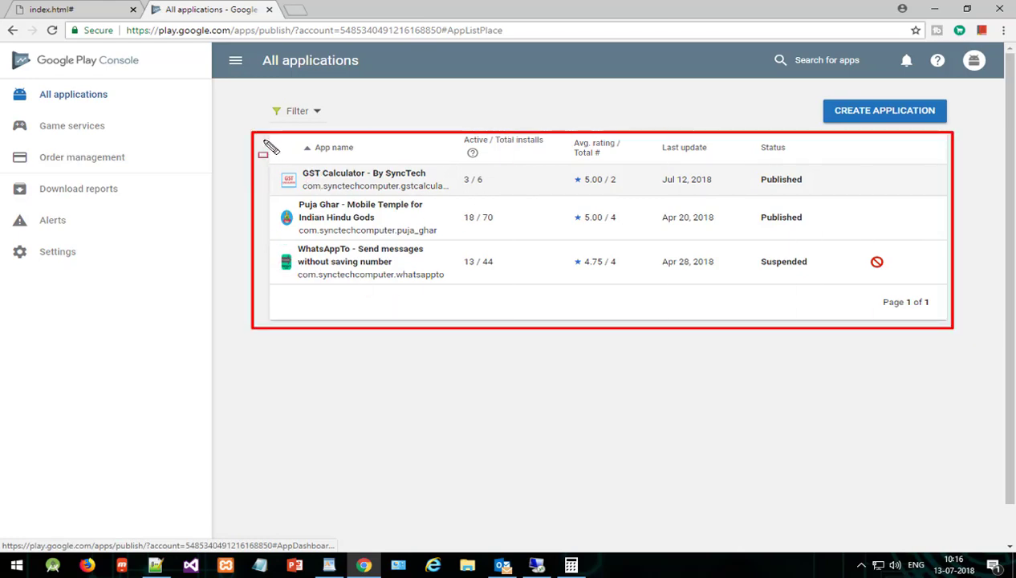
drag(308, 199, 886, 201)
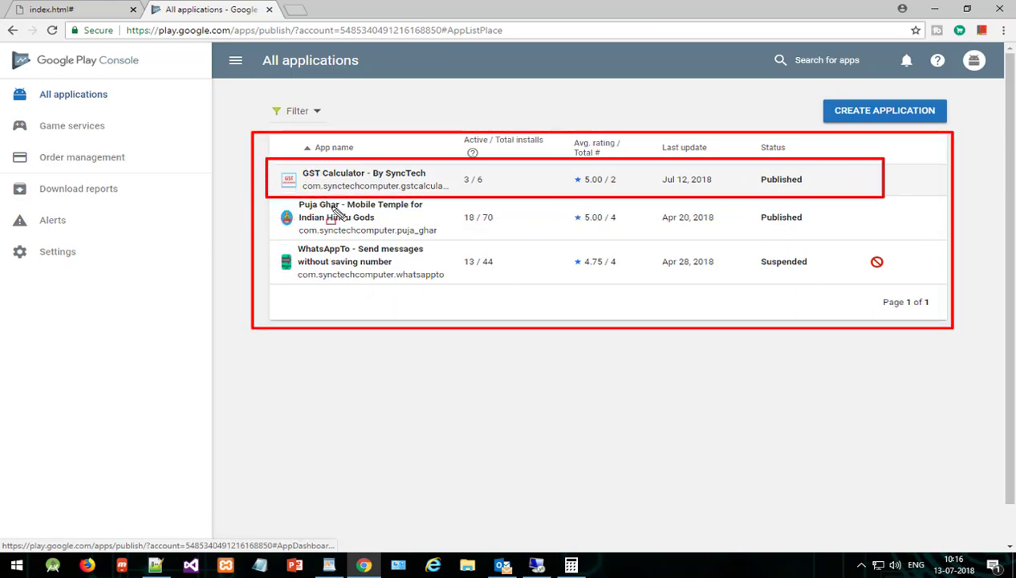
drag(266, 194, 919, 238)
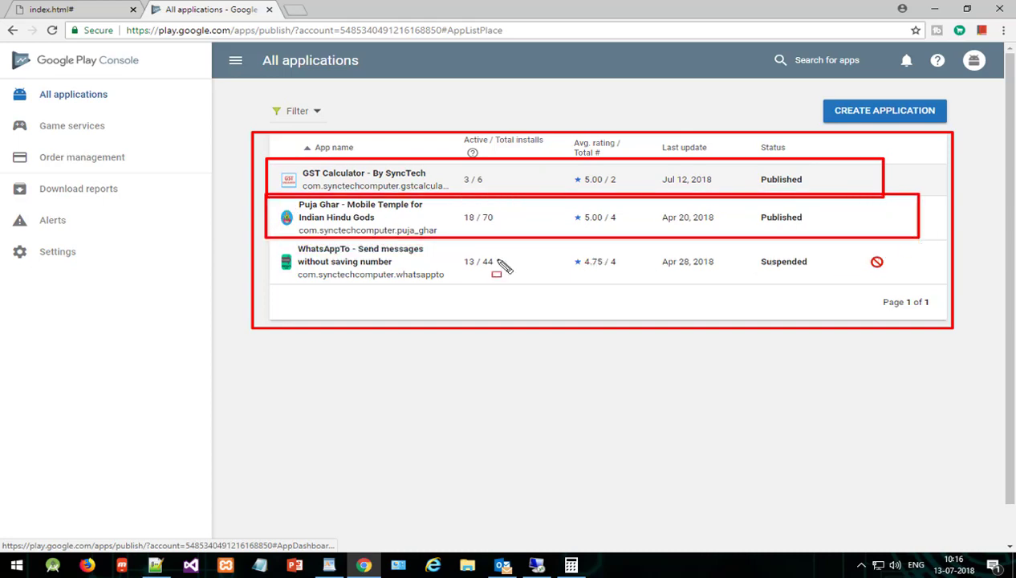
drag(262, 235, 937, 285)
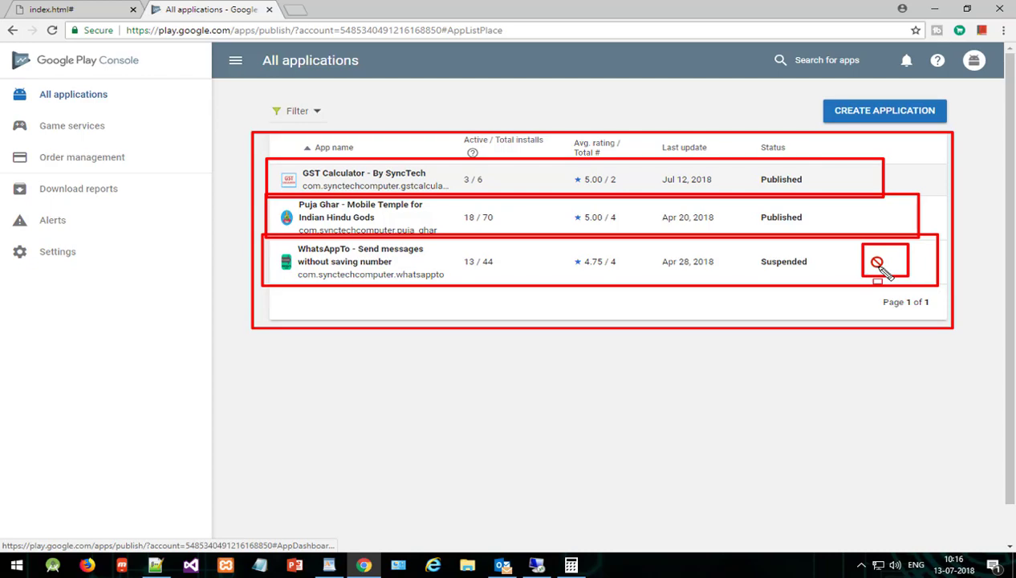
click(155, 565)
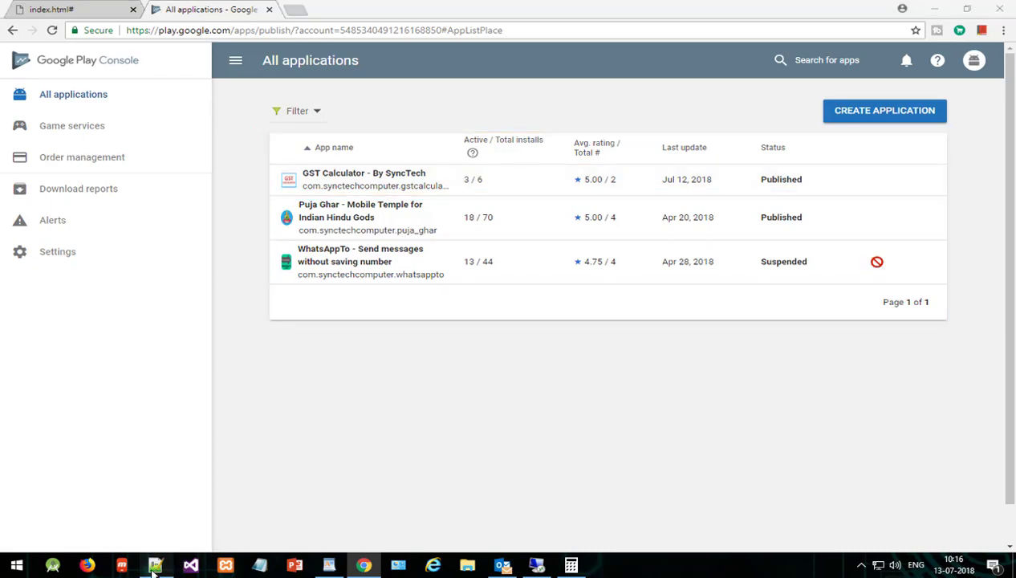
click(171, 565)
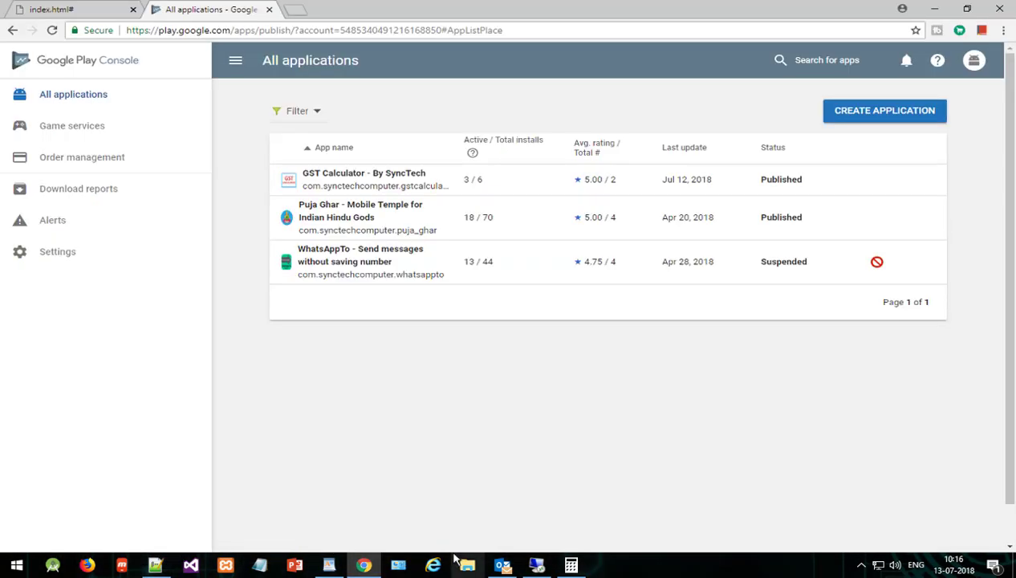
Step: Bring WordPad forward, move it lower, and note three apps uploaded with the third suspended
click(330, 565)
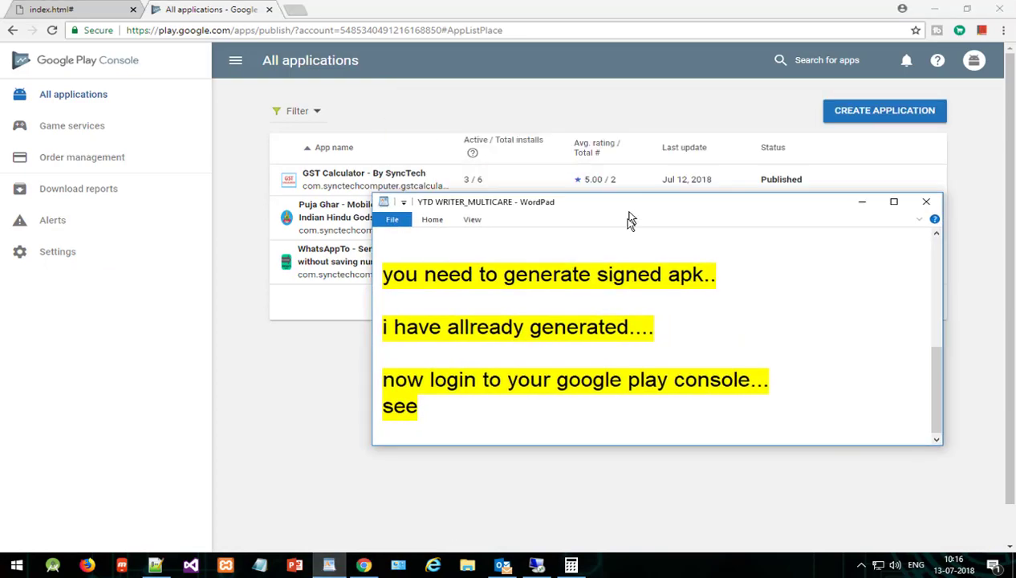
drag(664, 121, 646, 316)
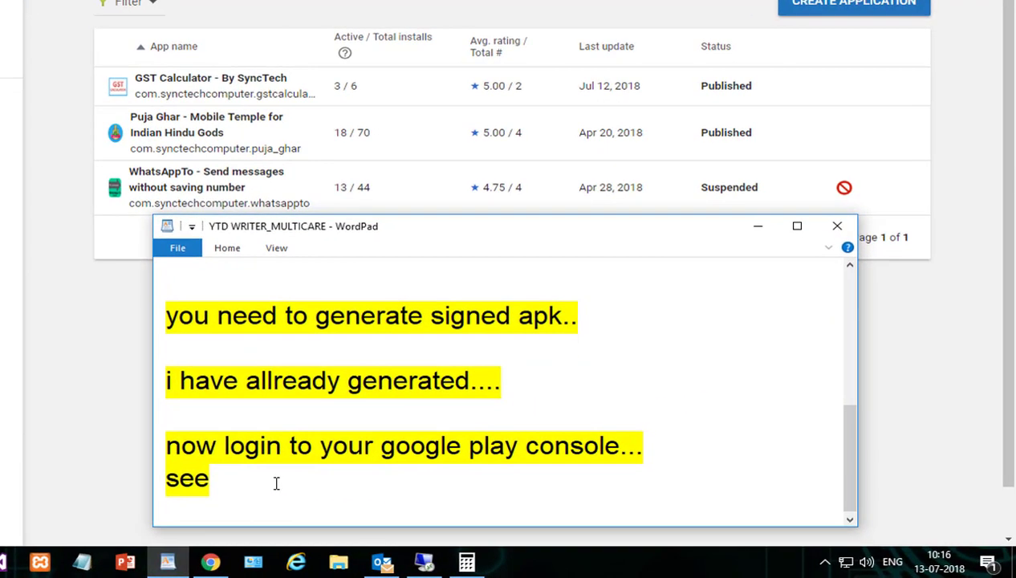
key(Return)
text(so i up)
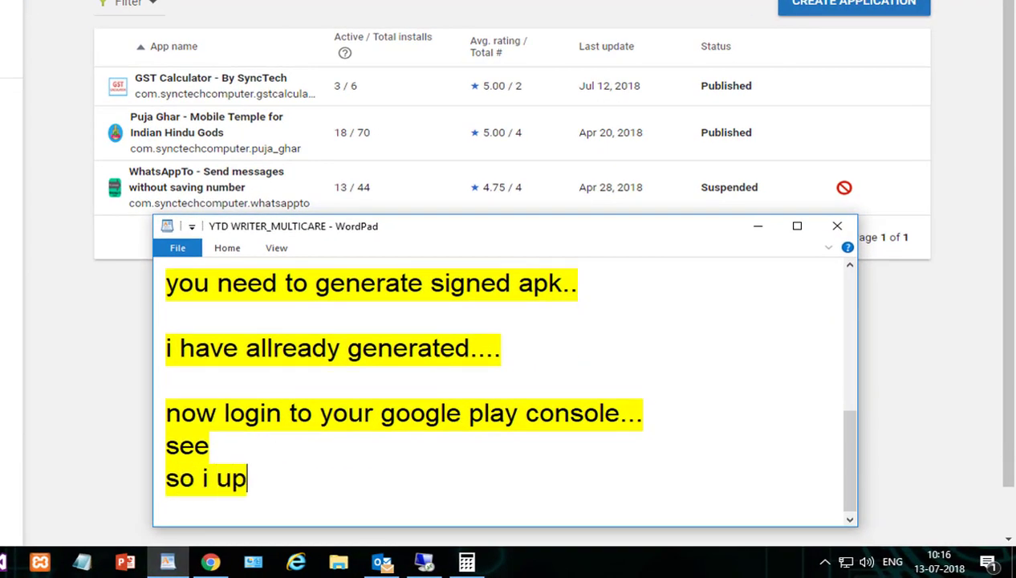
text(loaded three app)
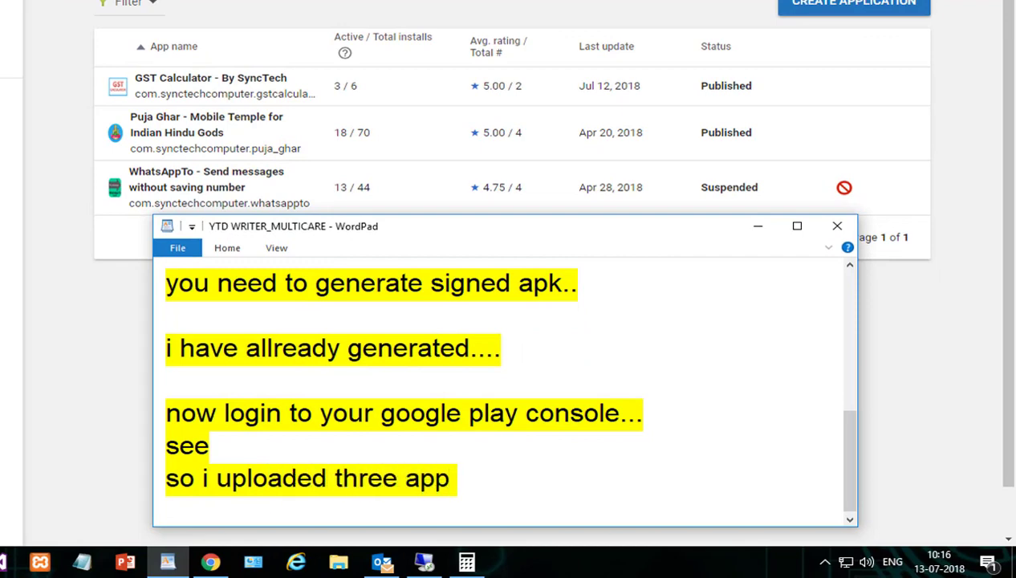
text( on goolge play...)
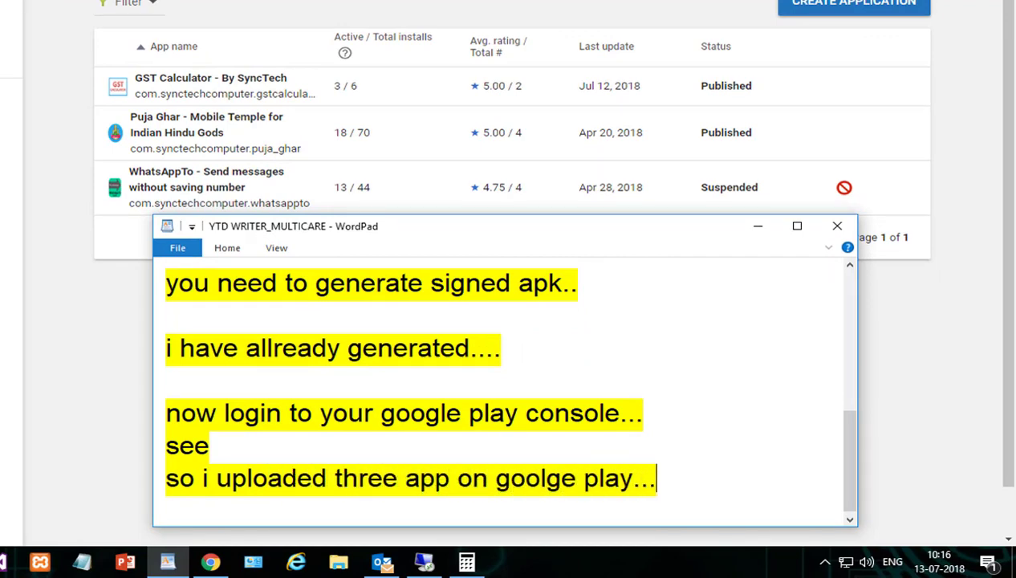
key(Return)
text(third one is suspende)
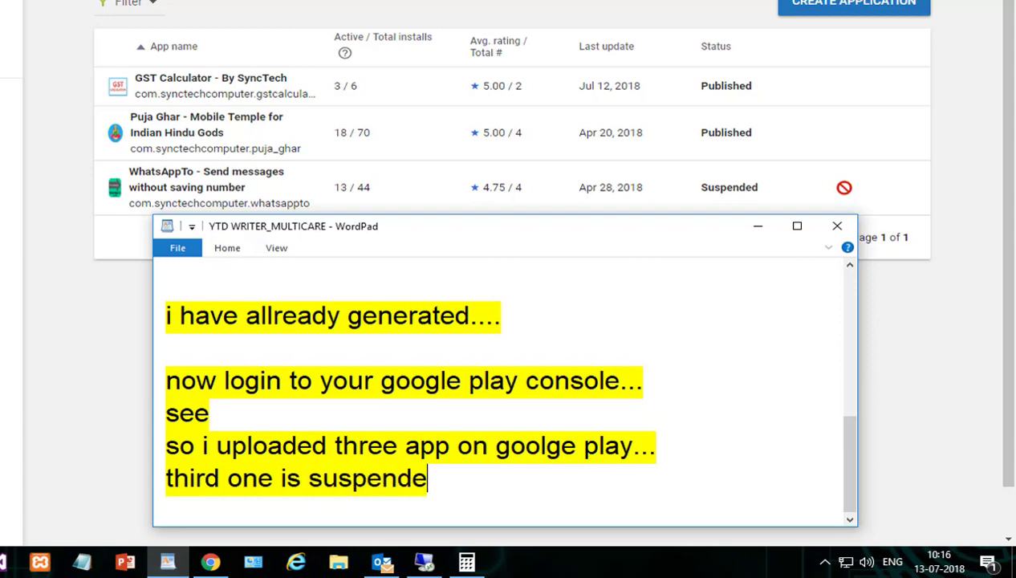
text(d...)
Step: Add a note about the suspended WhatsApp app being useful and downloadable from the given link
key(Return)
key(Return)
text(to )
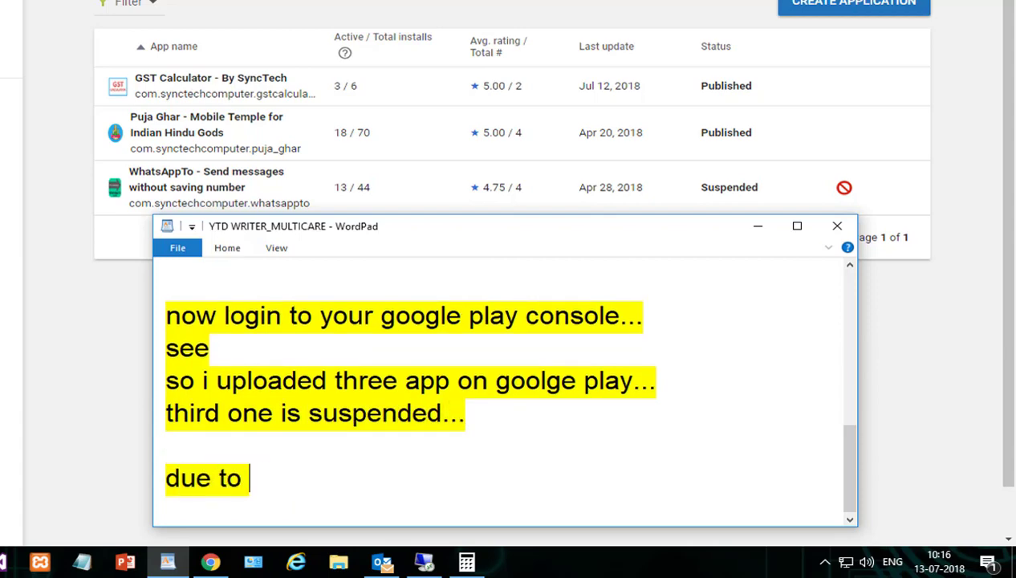
text(clawhatsapp claim tosus)
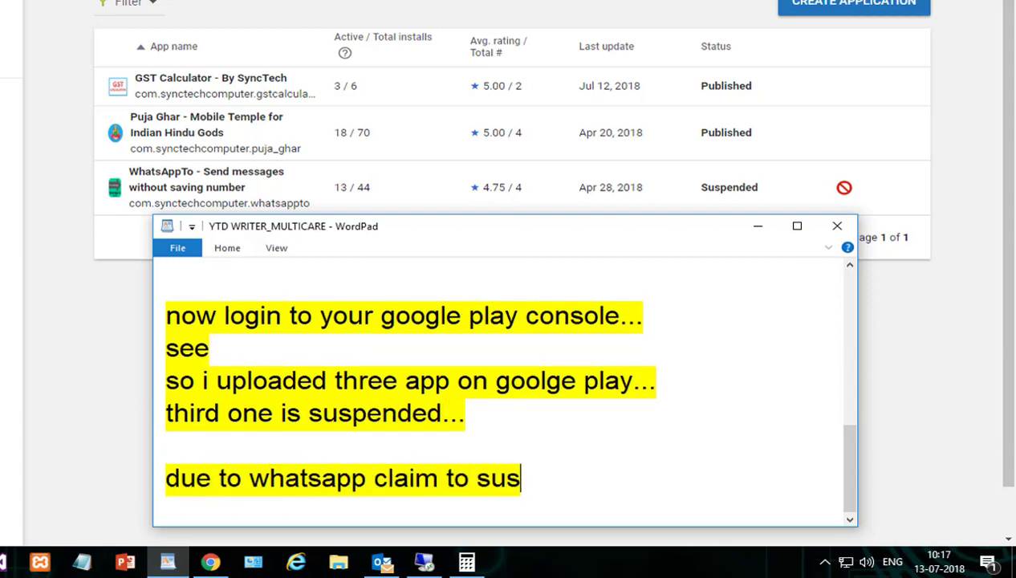
text(pend this)
text( app)
key(Return)
text(but i)
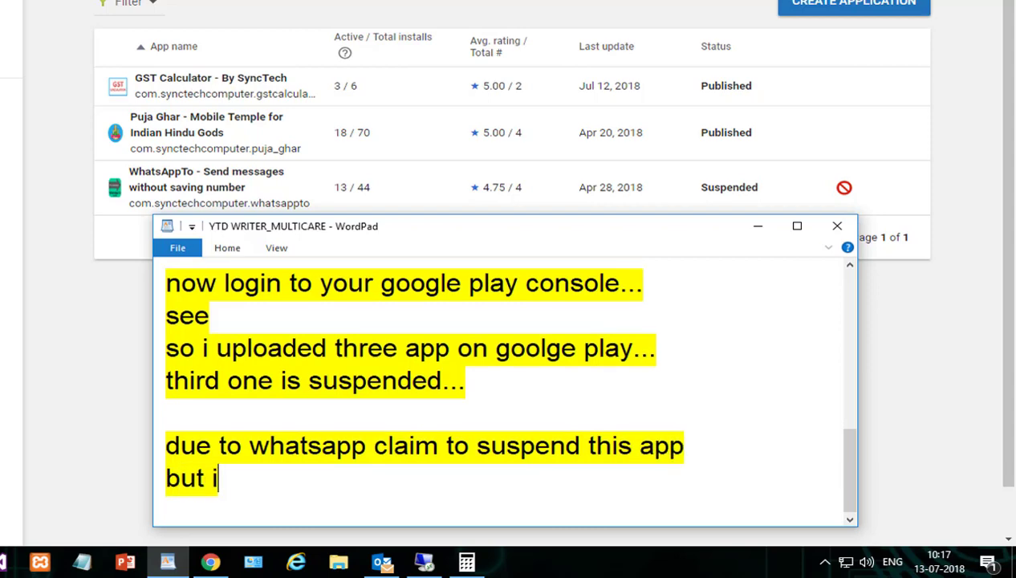
text(t is very use full..you )
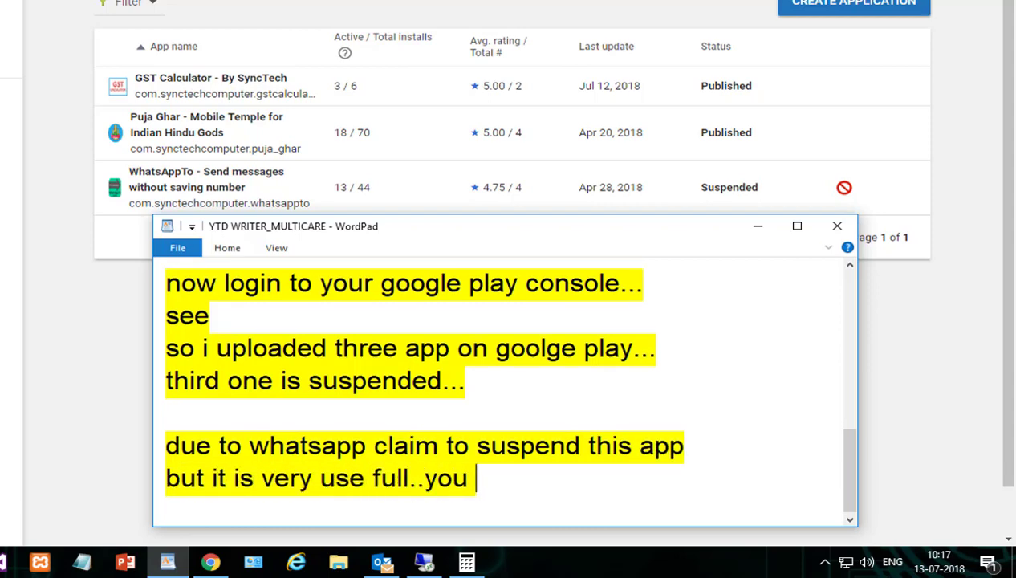
text(can download it from giv)
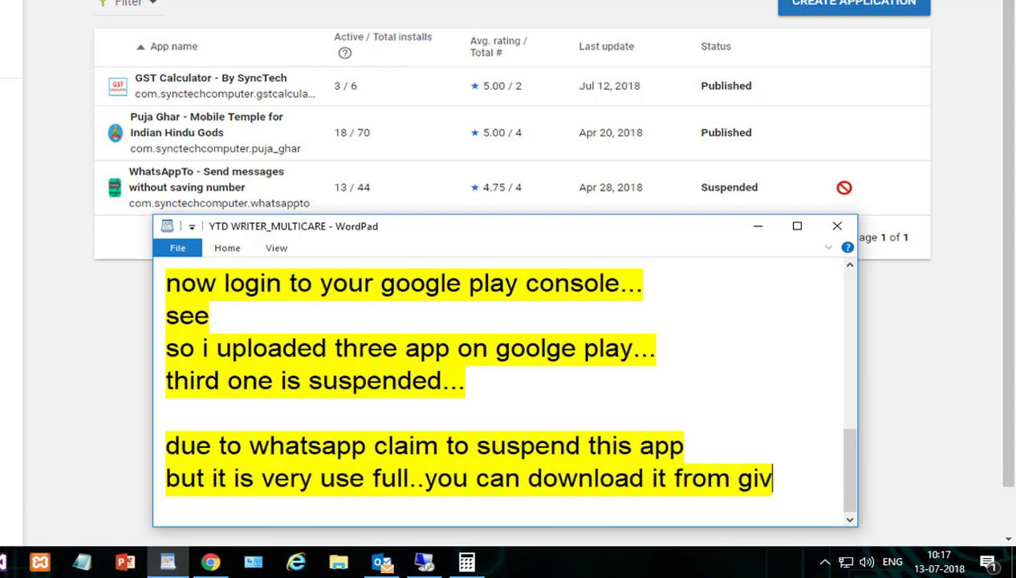
text(en link...)
Step: Add notes about moving on to uploading a new release for GST calculator, ending 'so click....on it...and folloe..'
key(Return)
key(Return)
key(Return)
text(so...)
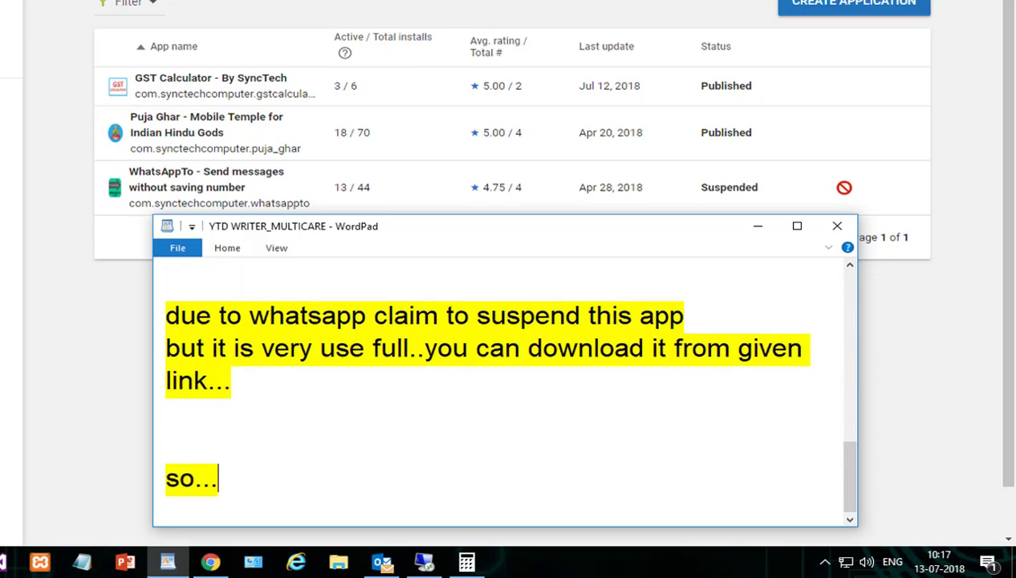
text(move to )
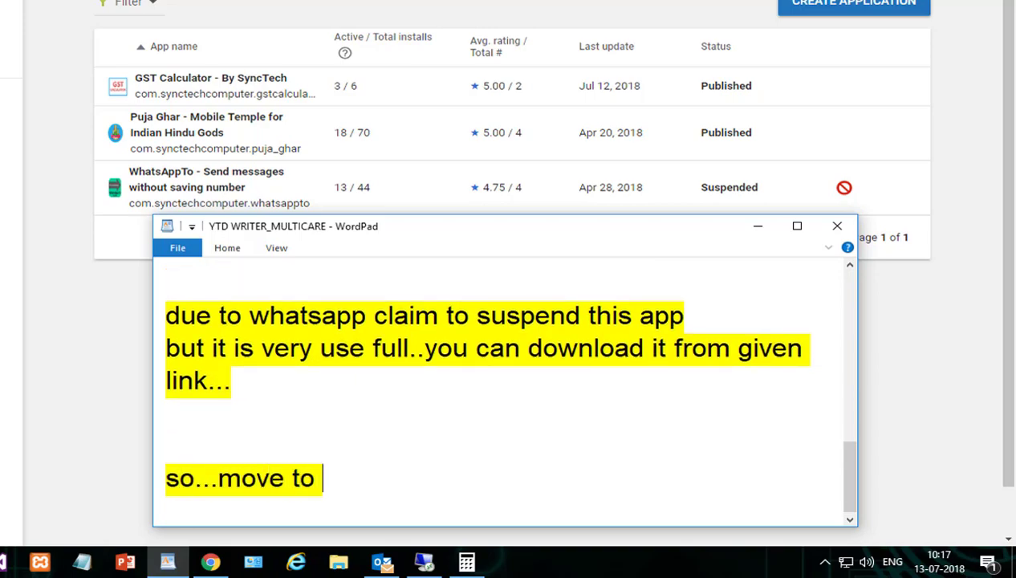
text(uploading new real)
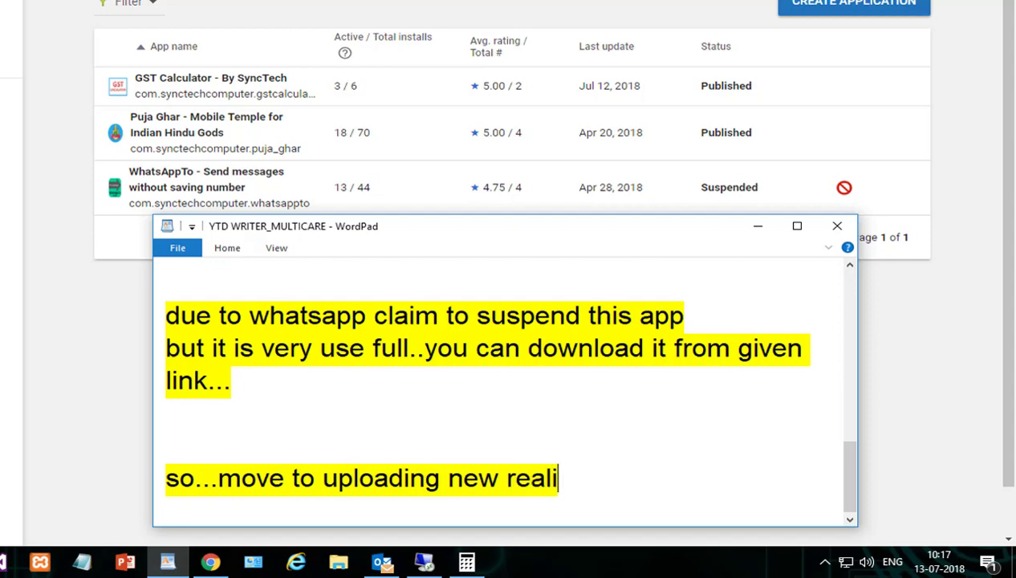
text(ease....)
key(Return)
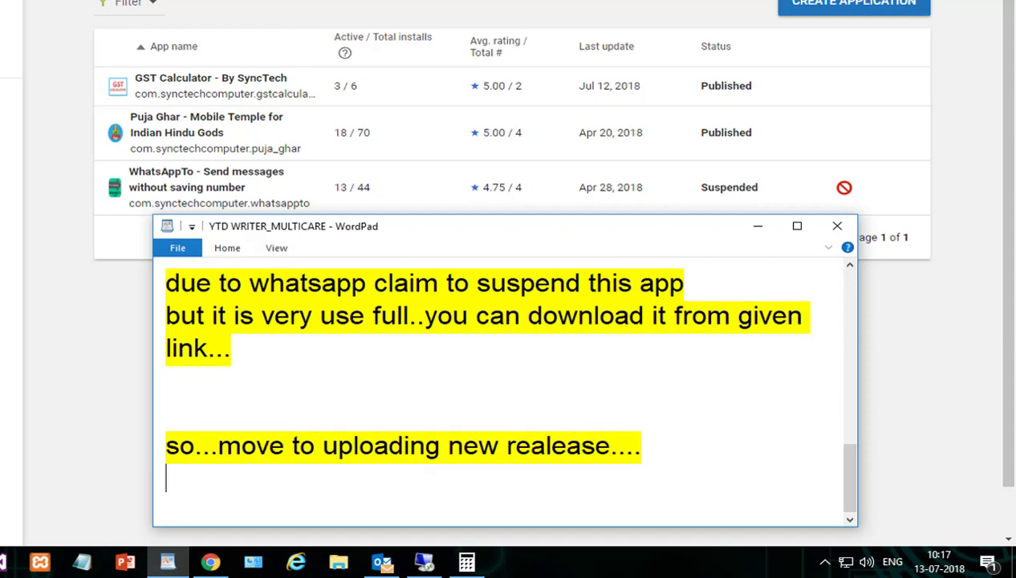
text(so m going to up)
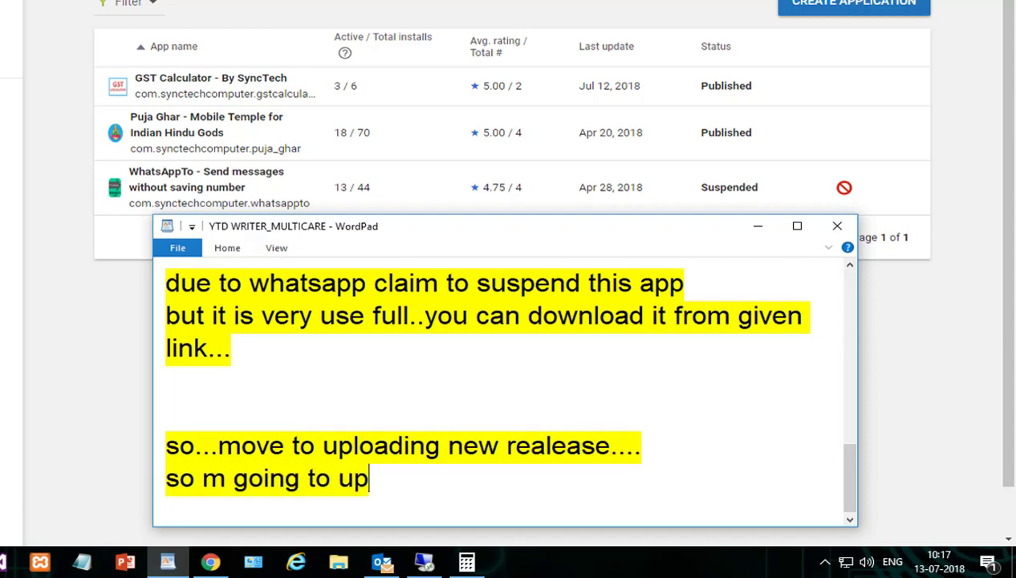
text(load release for GS)
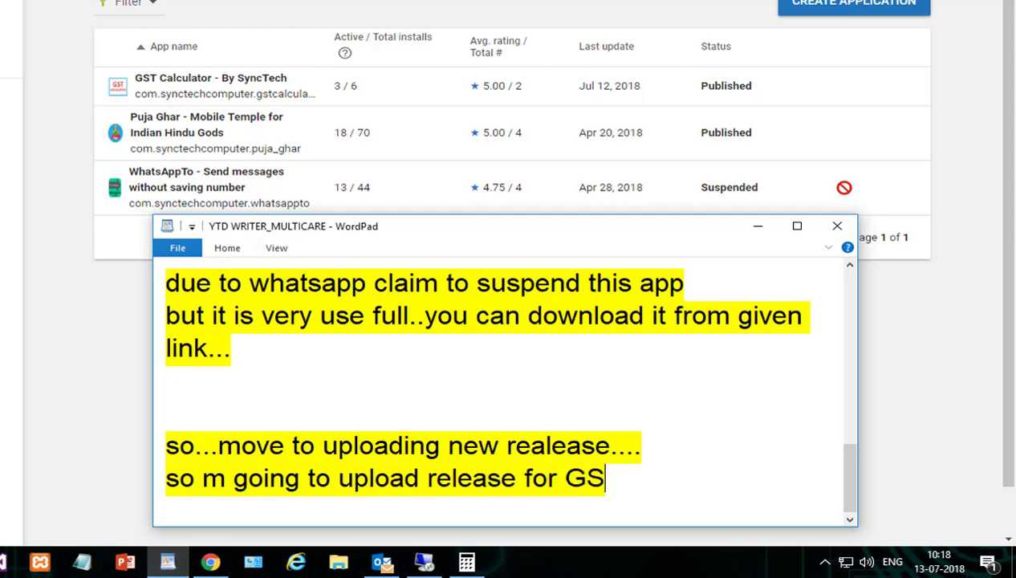
text(T calculatr)
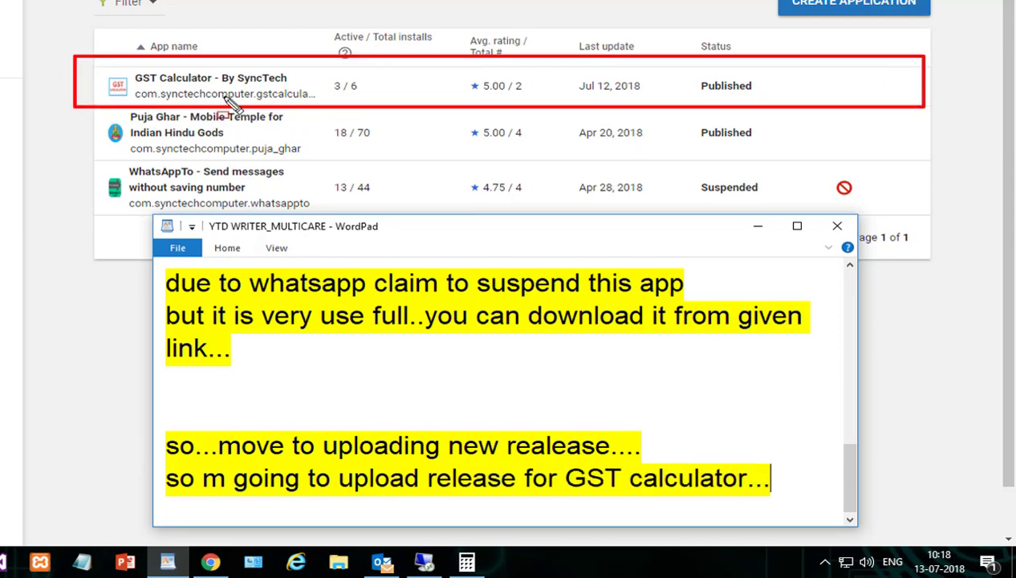
key(Return)
text(so click....on it...)
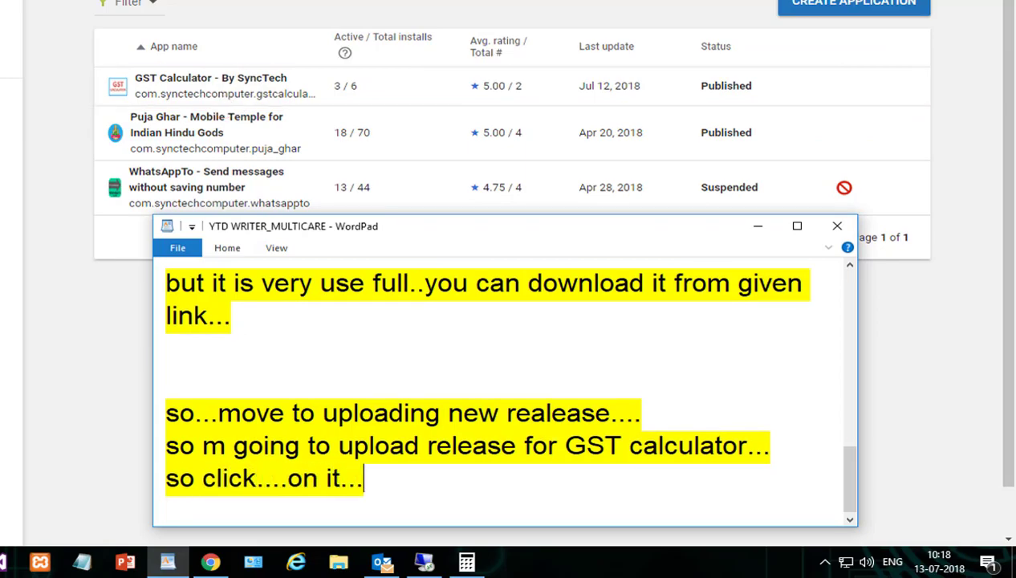
text(and follow me..)
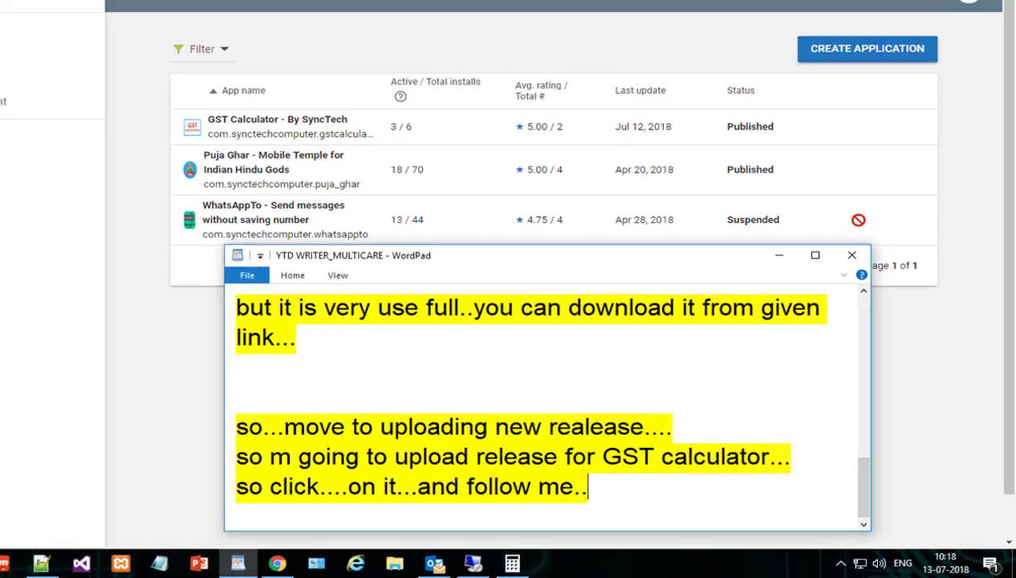
Step: Hide the notes and open the GST Calculator app in Play Console
click(813, 234)
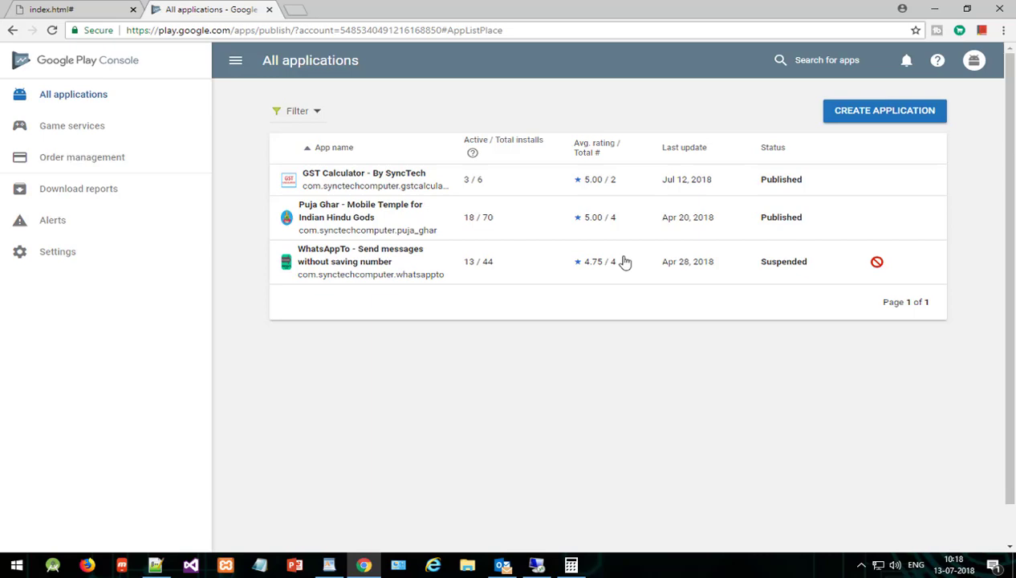
click(370, 193)
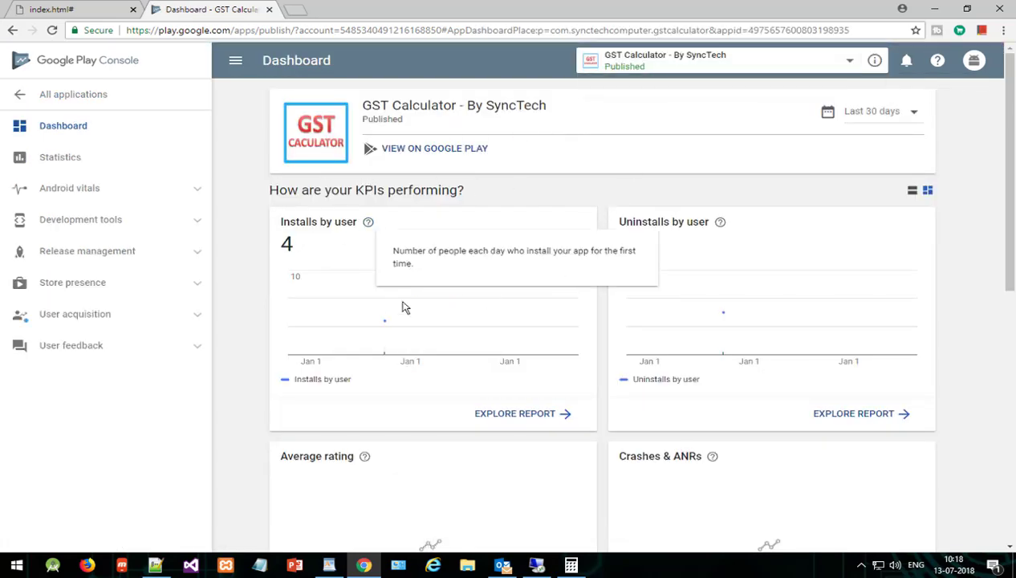
scroll(605, 336, down, 7)
scroll(570, 317, up, 3)
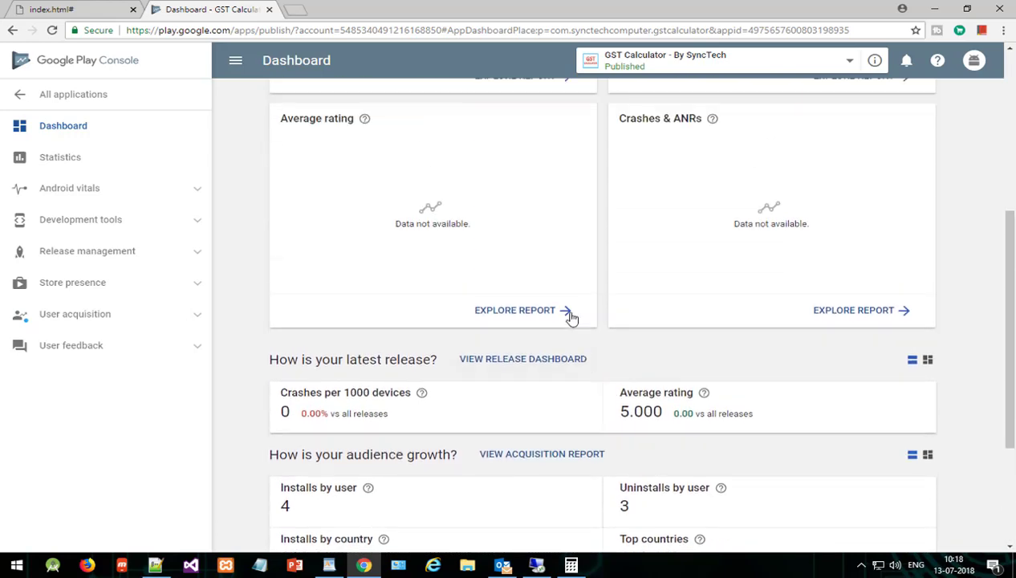
scroll(522, 305, up, 4)
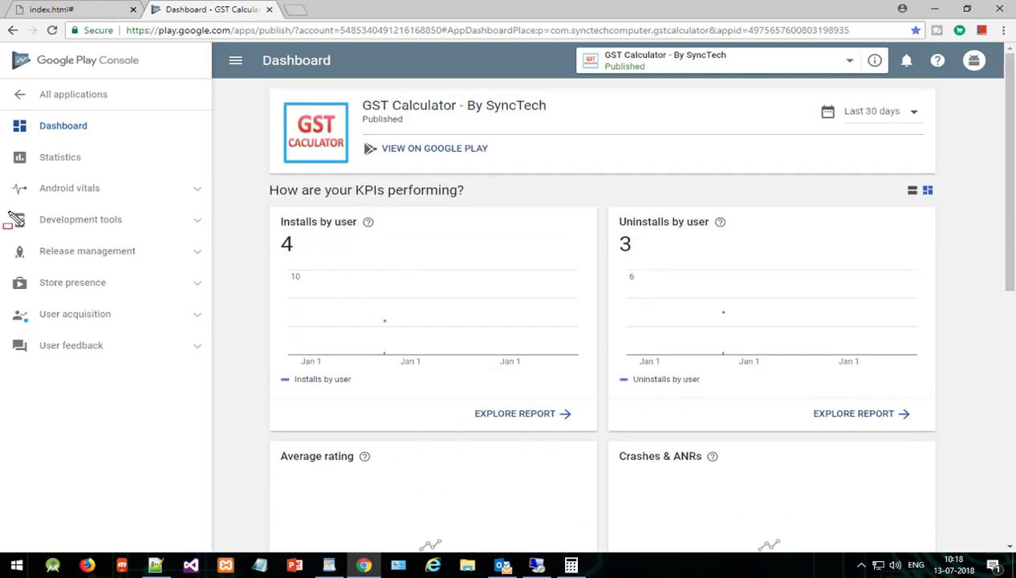
Step: Open the Release dashboard under Release management, showing release 1.2 live at 100% rollout
drag(6, 241, 215, 267)
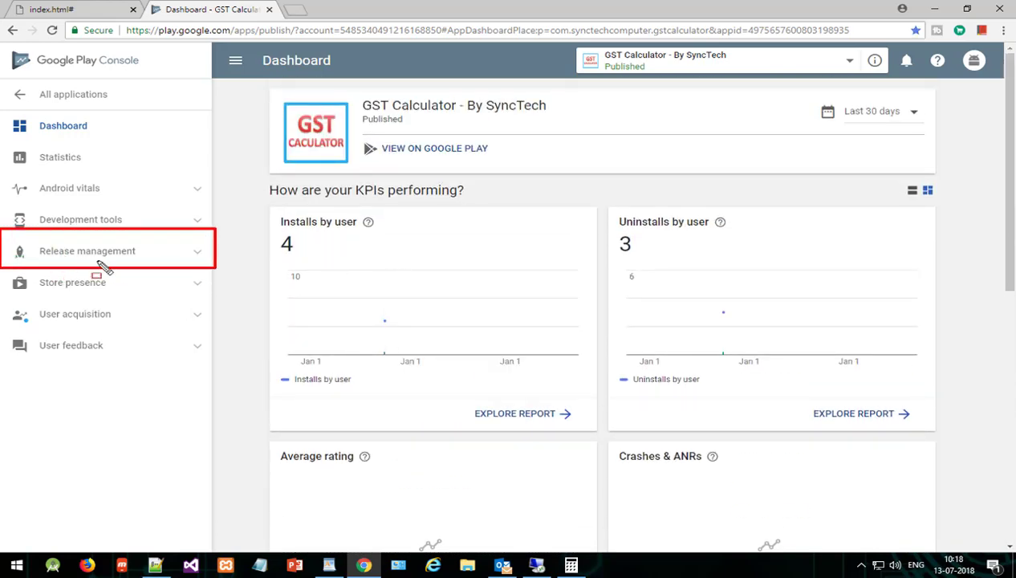
click(72, 255)
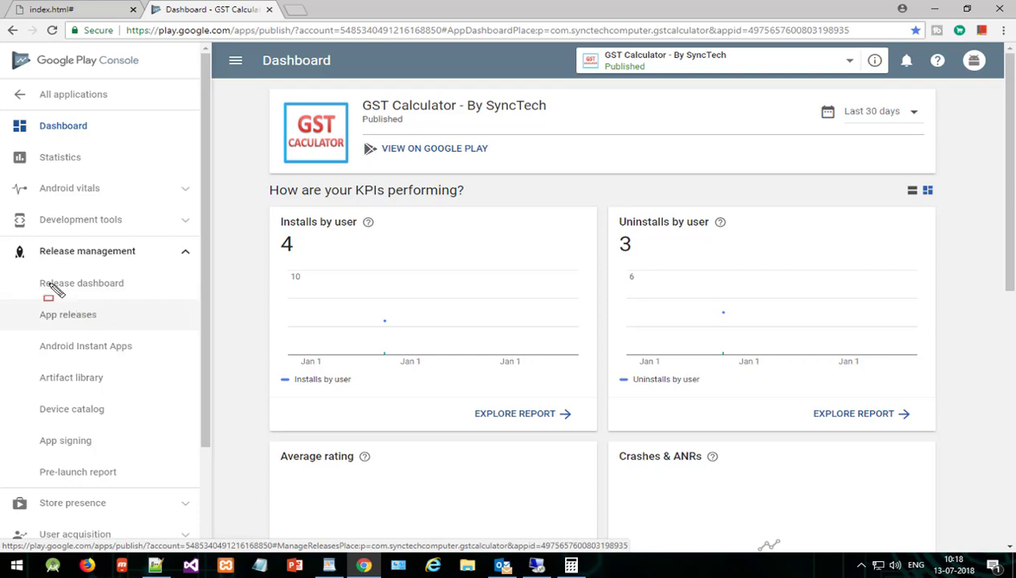
drag(26, 273, 162, 297)
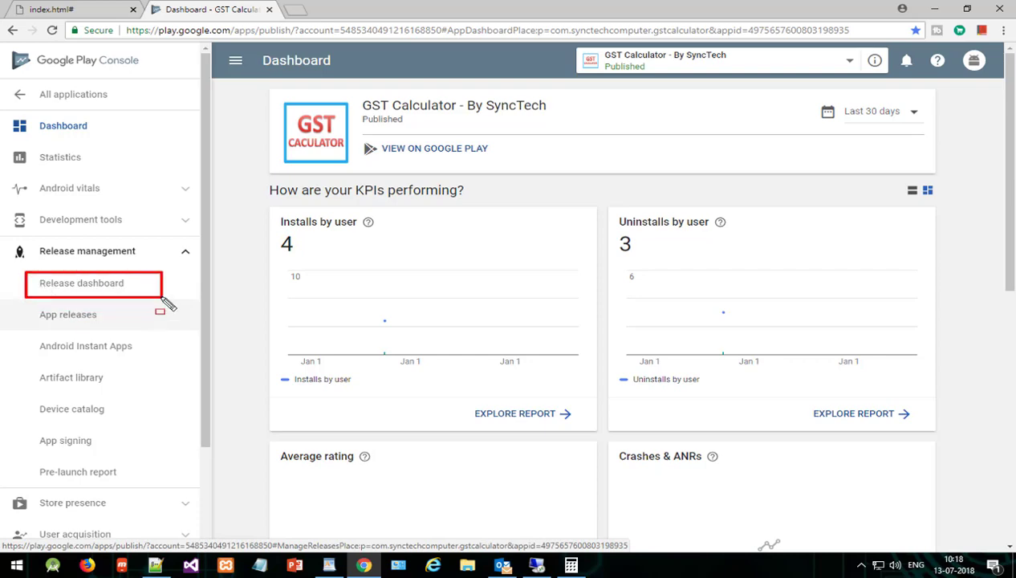
click(74, 292)
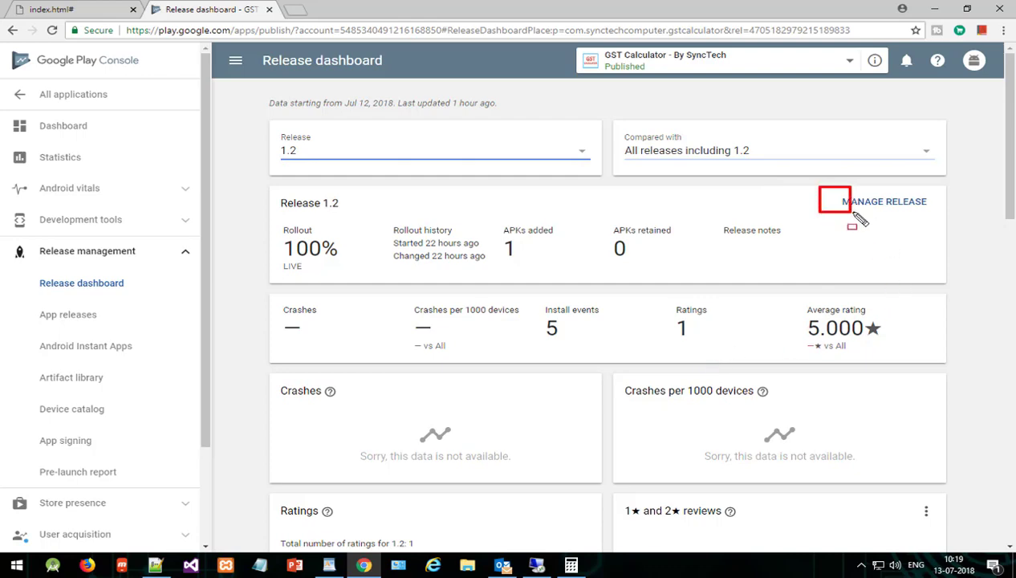
Step: Go to MANAGE RELEASE for GST Calculator
drag(856, 215, 967, 225)
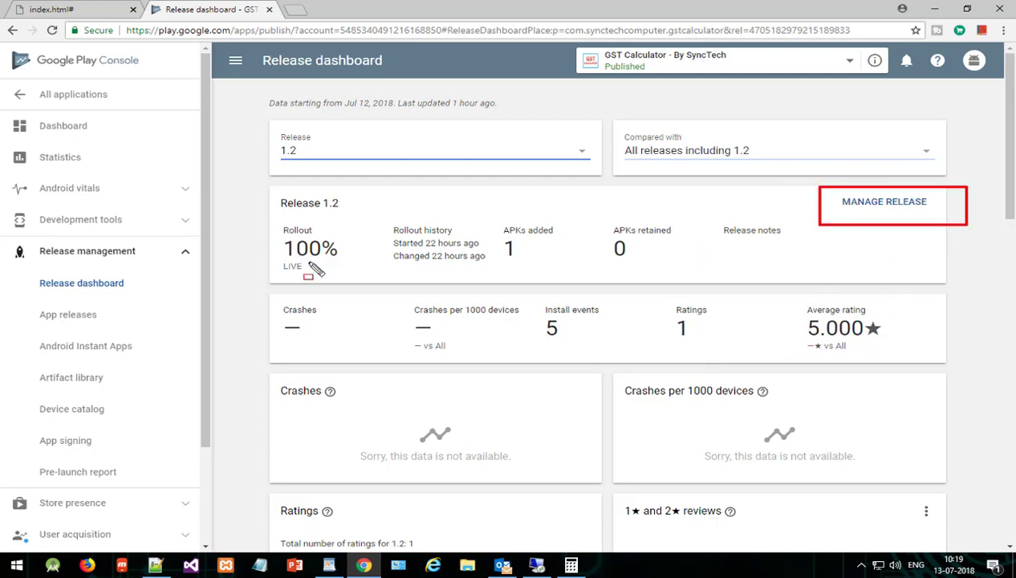
click(875, 204)
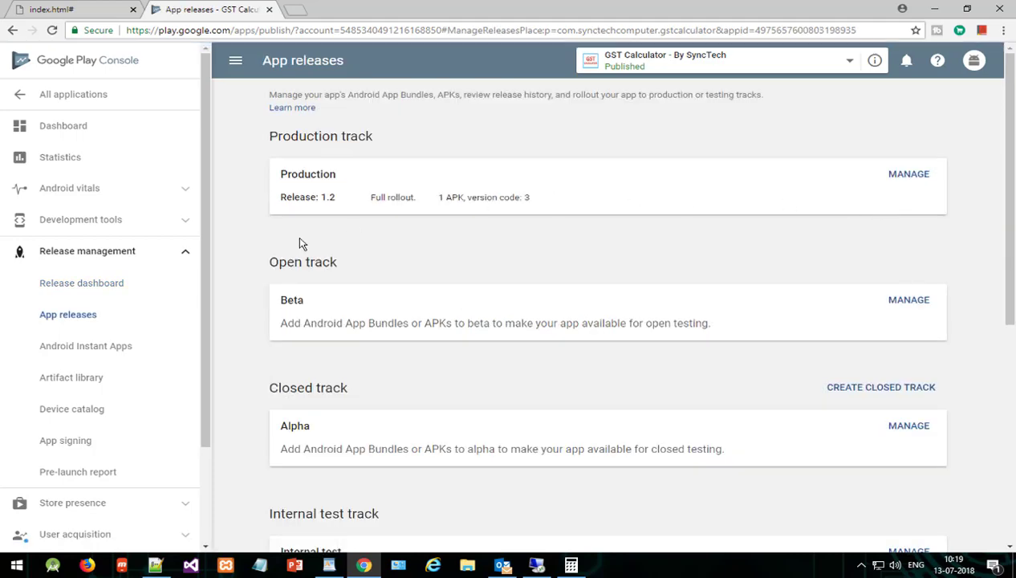
scroll(371, 244, down, 1)
scroll(578, 249, up, 1)
Step: Open the Production track, showing release 1.2 with one APK at version code 3 (2.39 MB)
drag(251, 120, 954, 233)
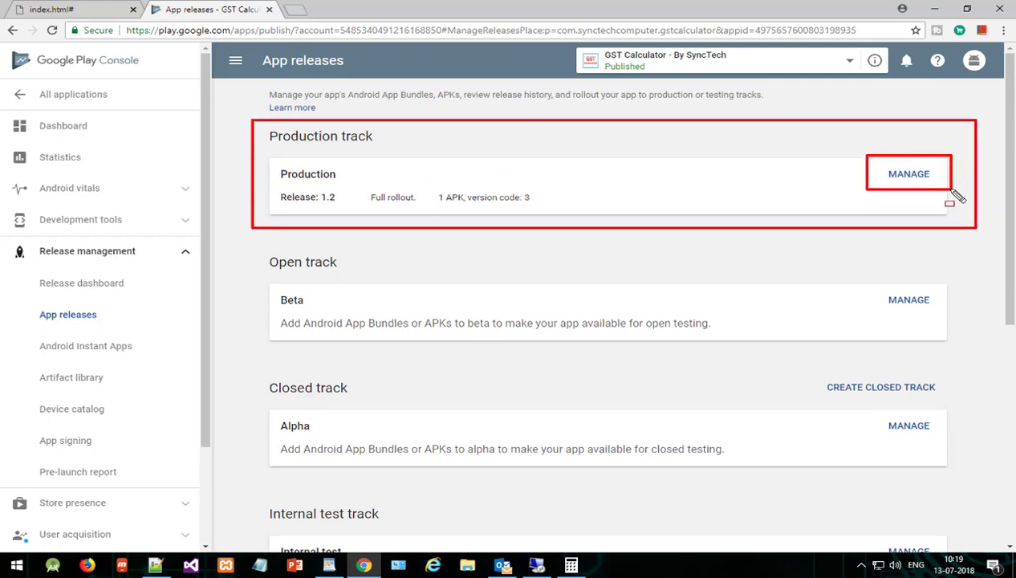
click(910, 176)
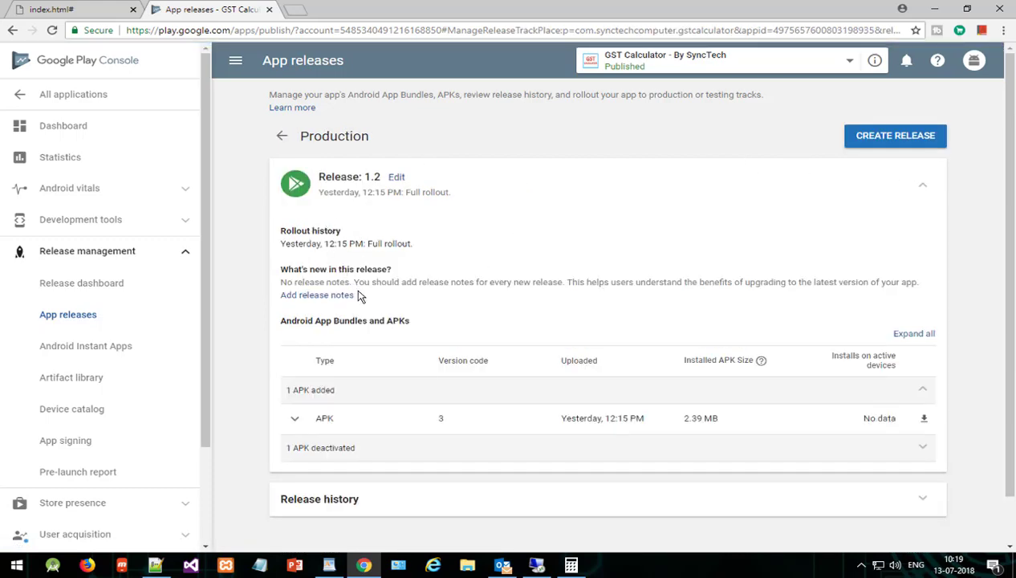
scroll(377, 329, down, 1)
scroll(472, 336, up, 1)
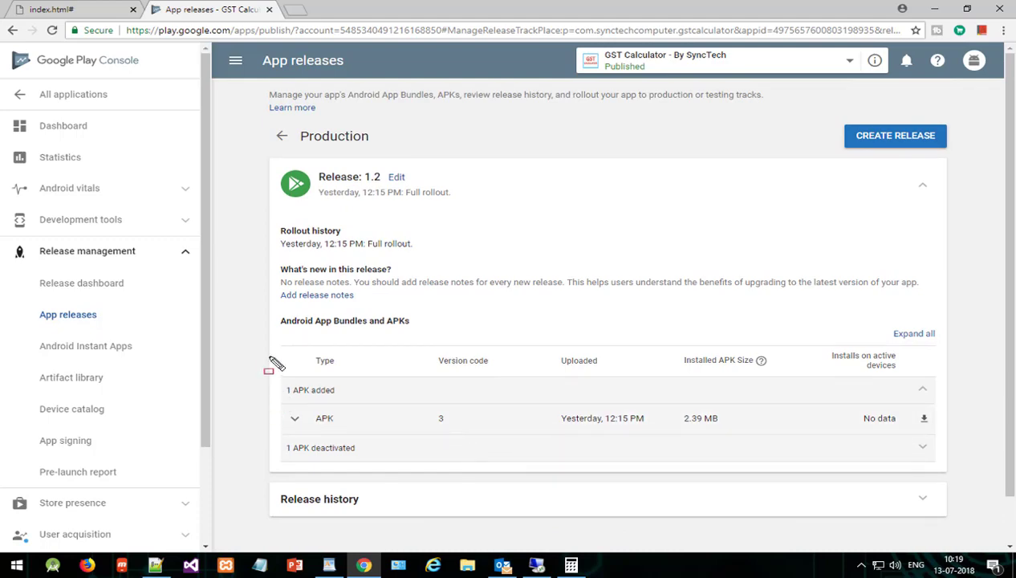
drag(271, 350, 946, 471)
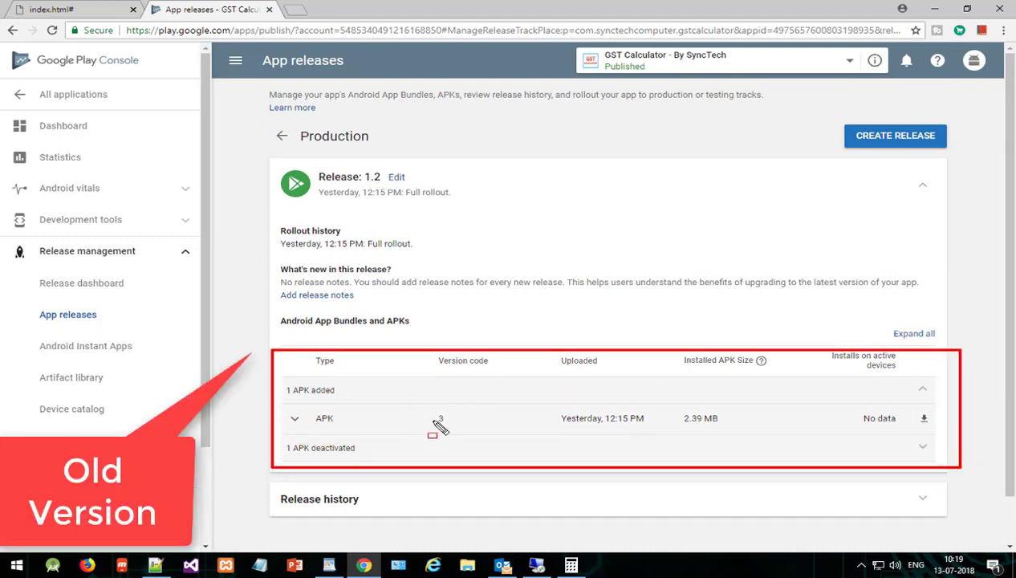
drag(416, 402, 487, 429)
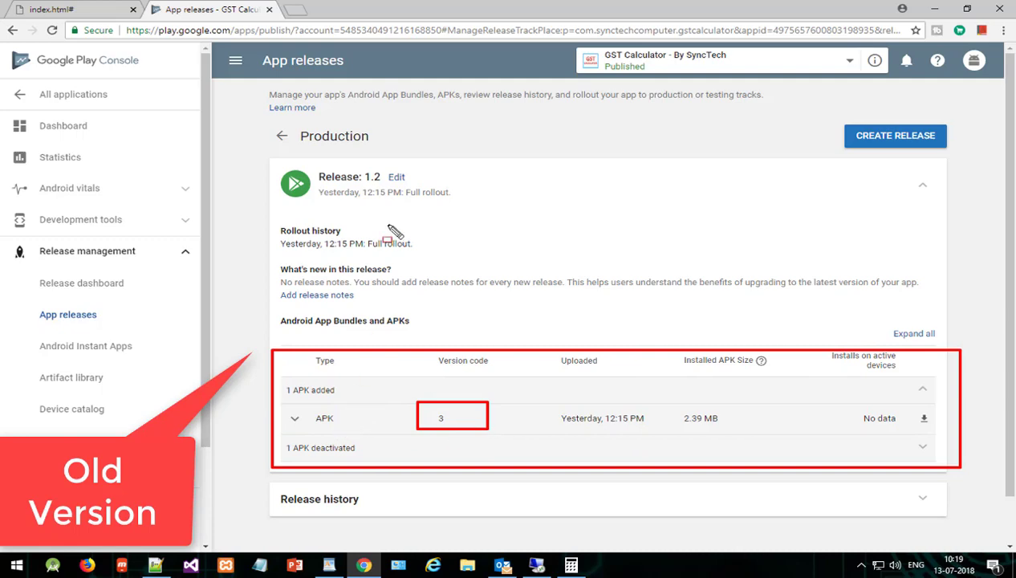
drag(279, 161, 460, 202)
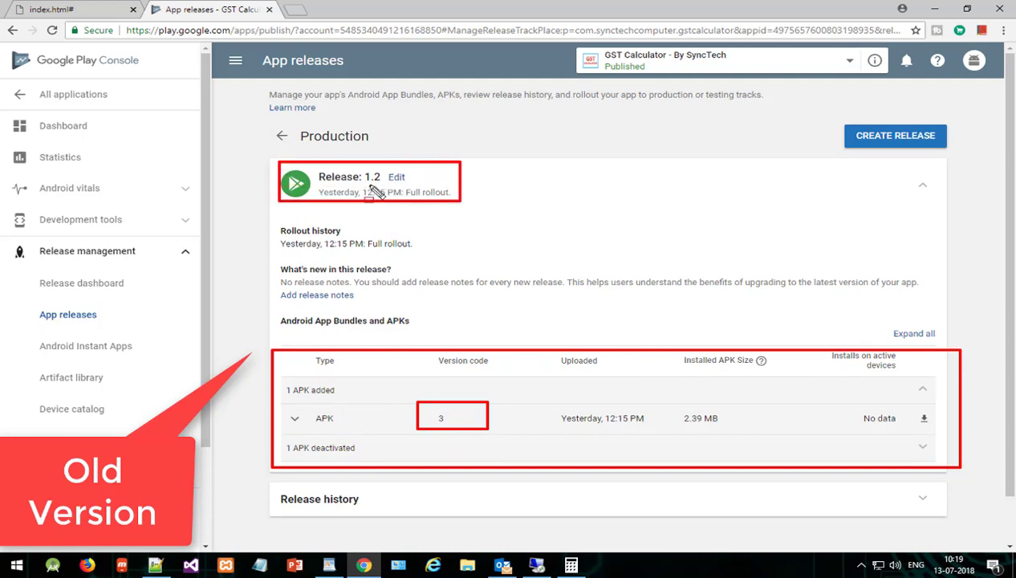
key(Escape)
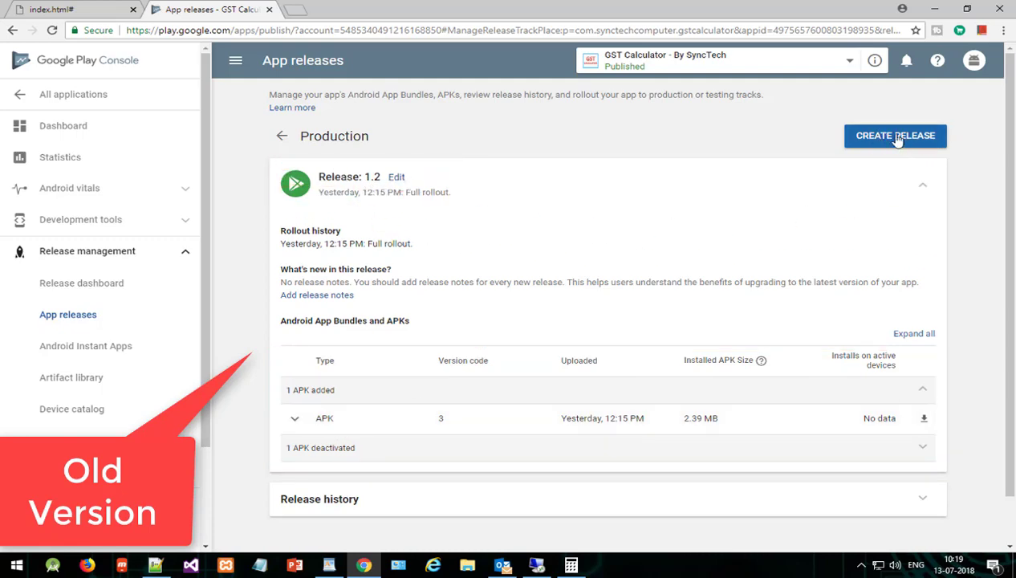
Step: Create a new production release and upload GST Calculator_4.apk from the Desktop
click(893, 147)
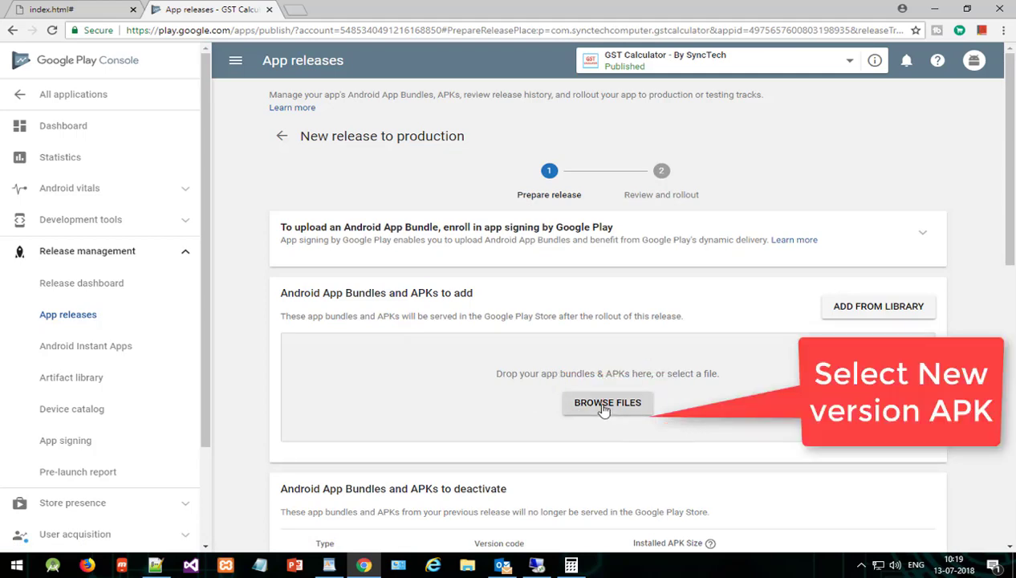
click(603, 406)
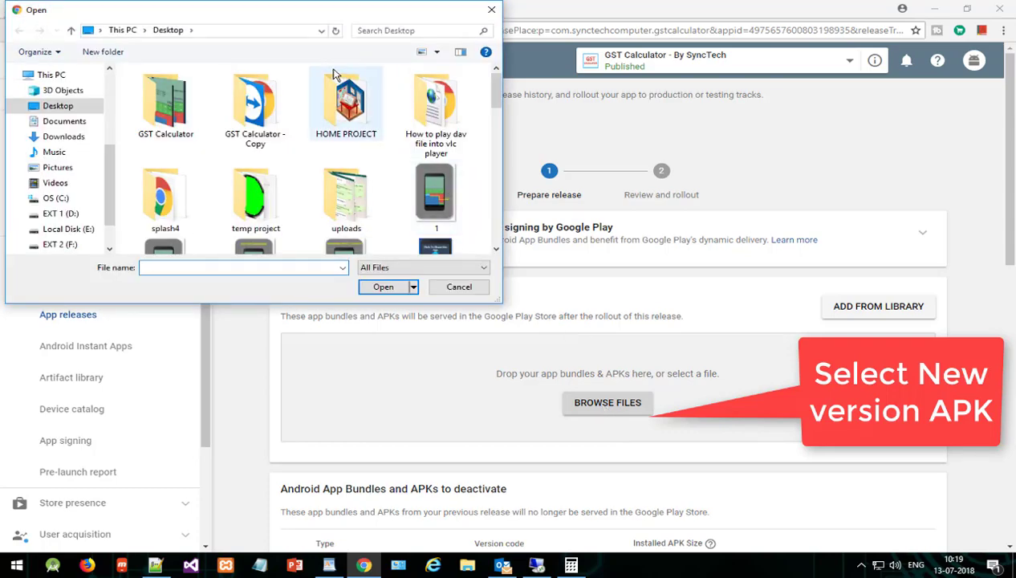
drag(496, 92, 497, 160)
click(431, 136)
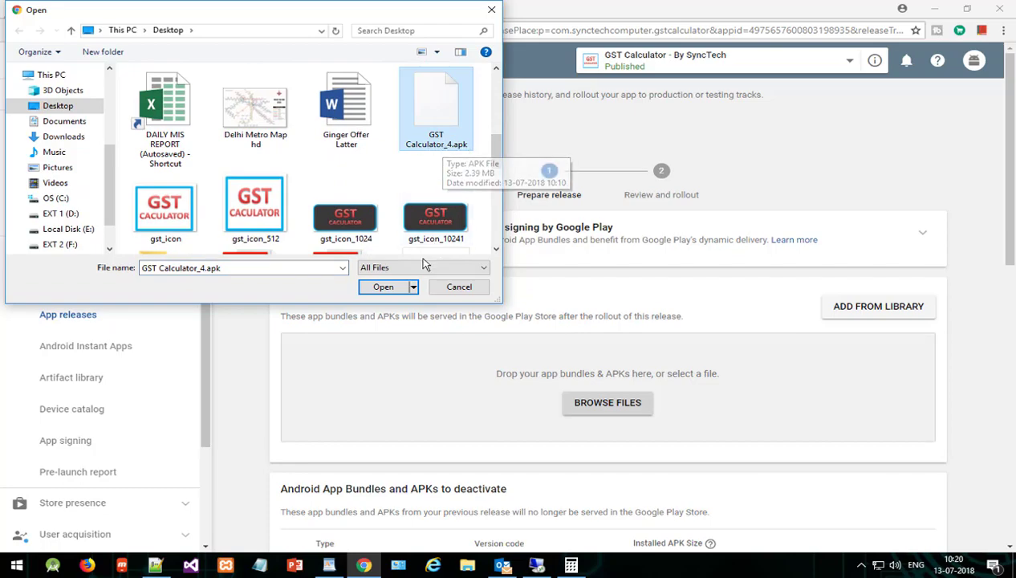
click(384, 287)
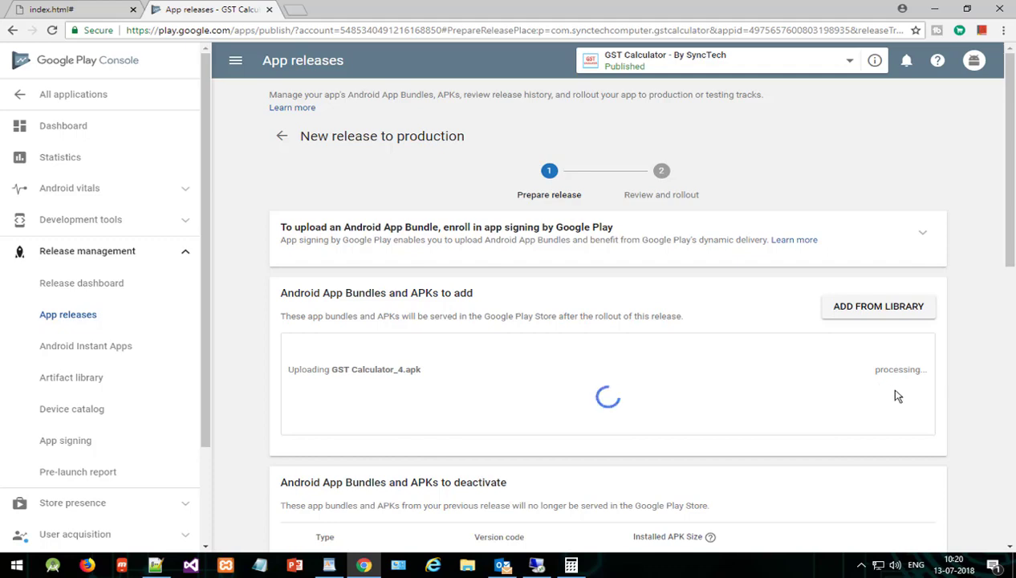
Step: Save the release 1.3 draft with the new APK and proceed to its review page
scroll(401, 417, down, 2)
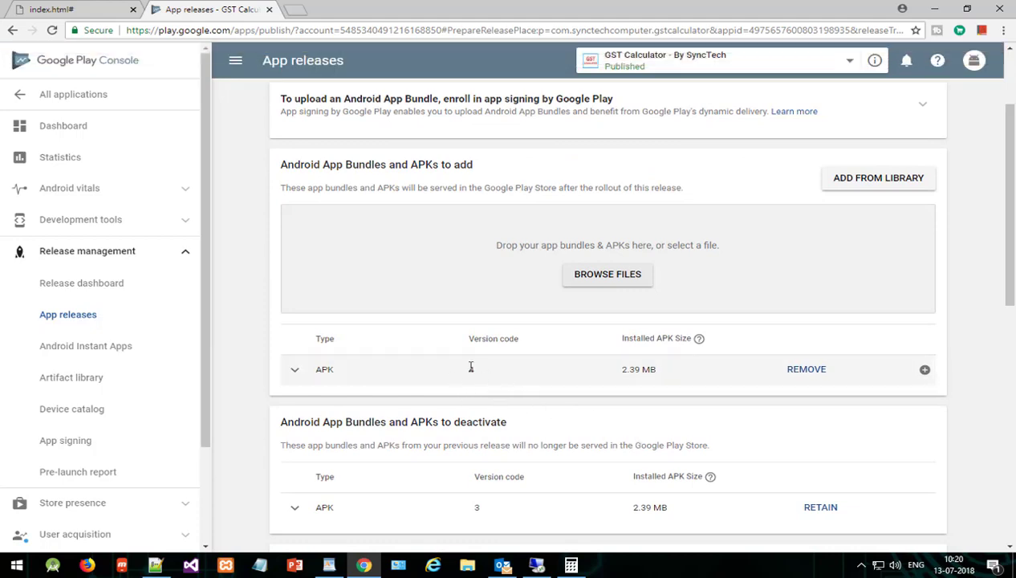
scroll(817, 410, down, 4)
scroll(812, 410, down, 4)
scroll(812, 413, down, 3)
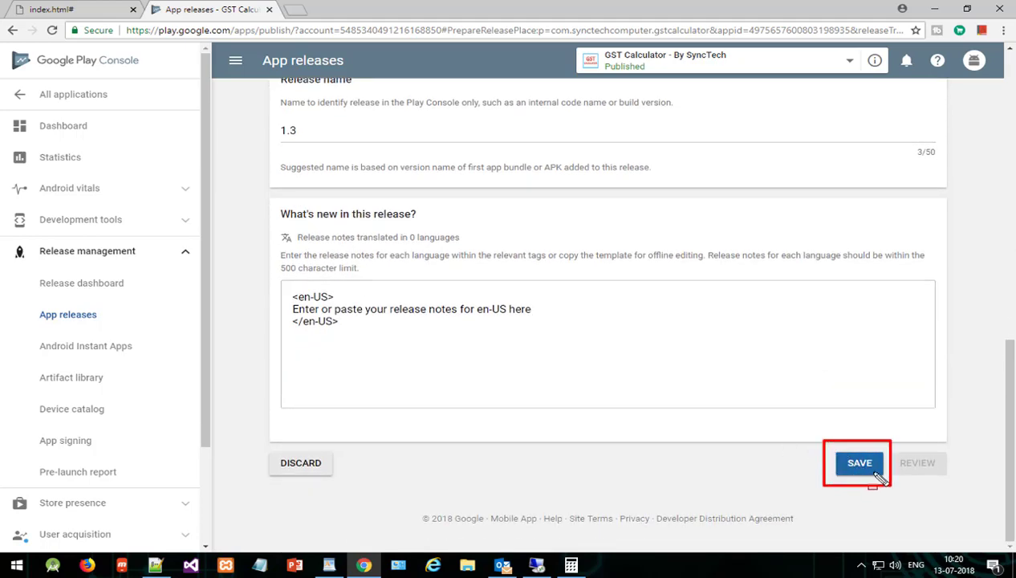
click(849, 465)
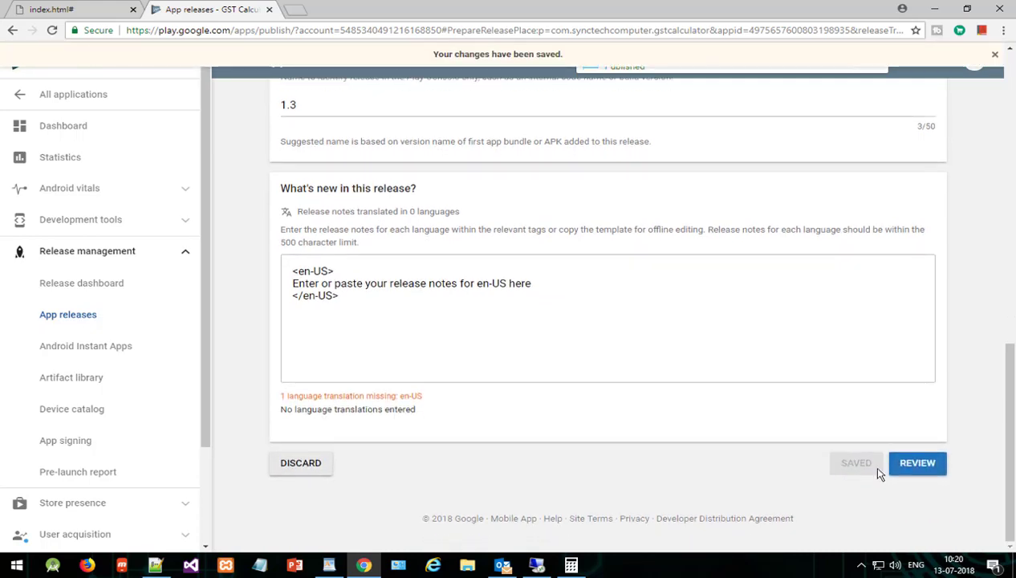
click(923, 476)
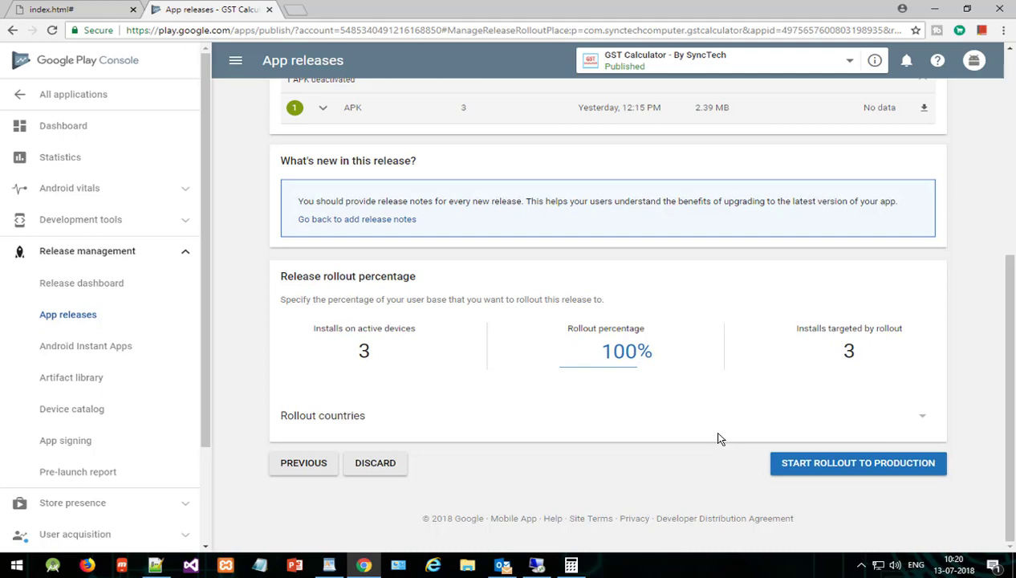
Step: Start the full production rollout of release 1.3 with version code 4, then return to WordPad
scroll(449, 319, up, 3)
scroll(462, 301, up, 1)
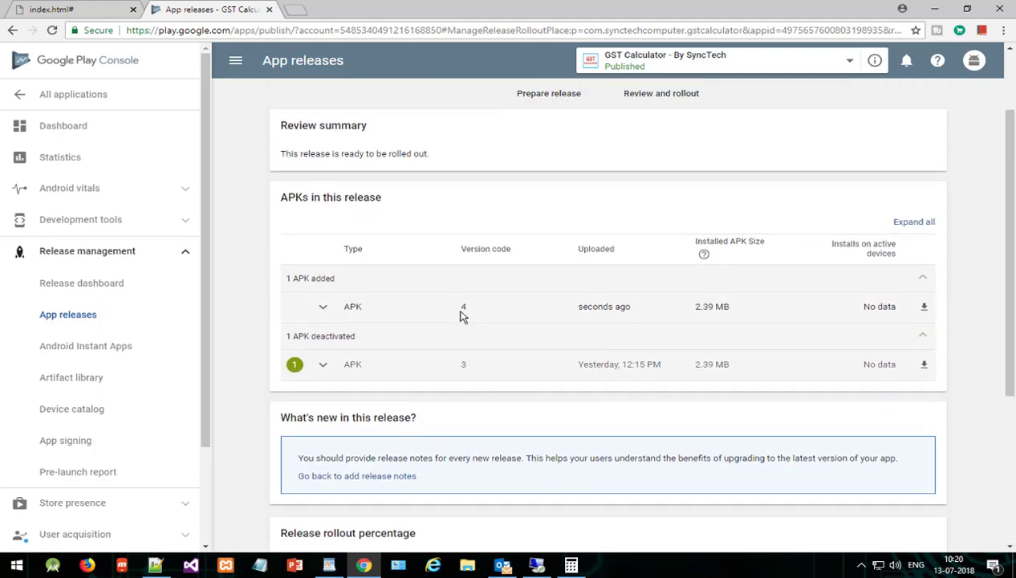
scroll(562, 361, down, 3)
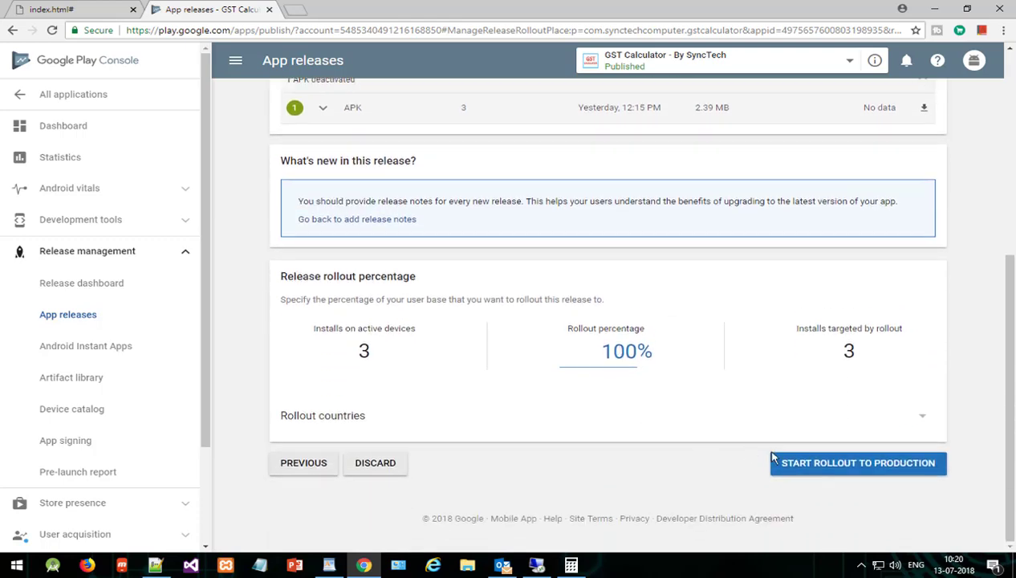
drag(759, 444, 982, 495)
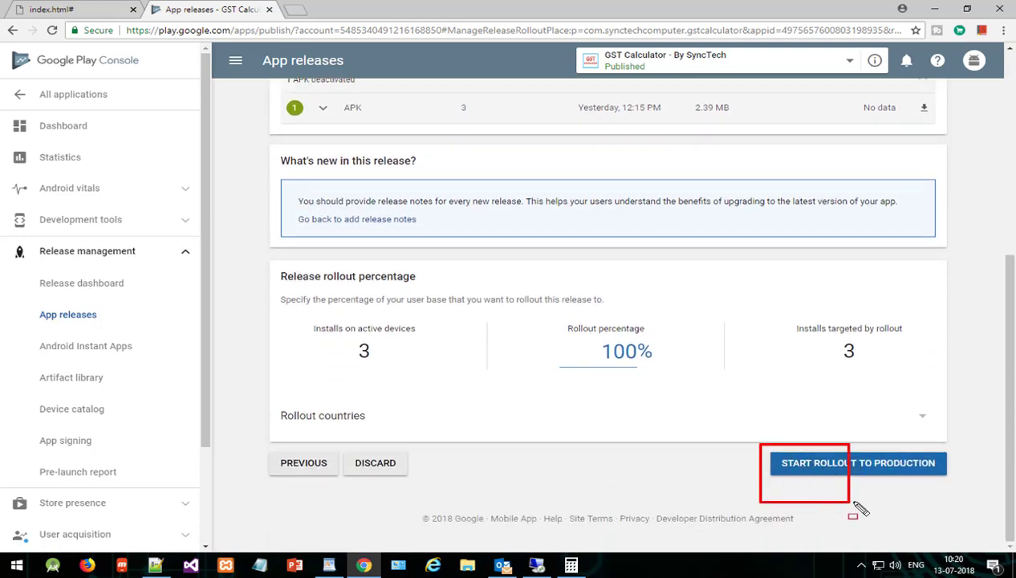
click(823, 465)
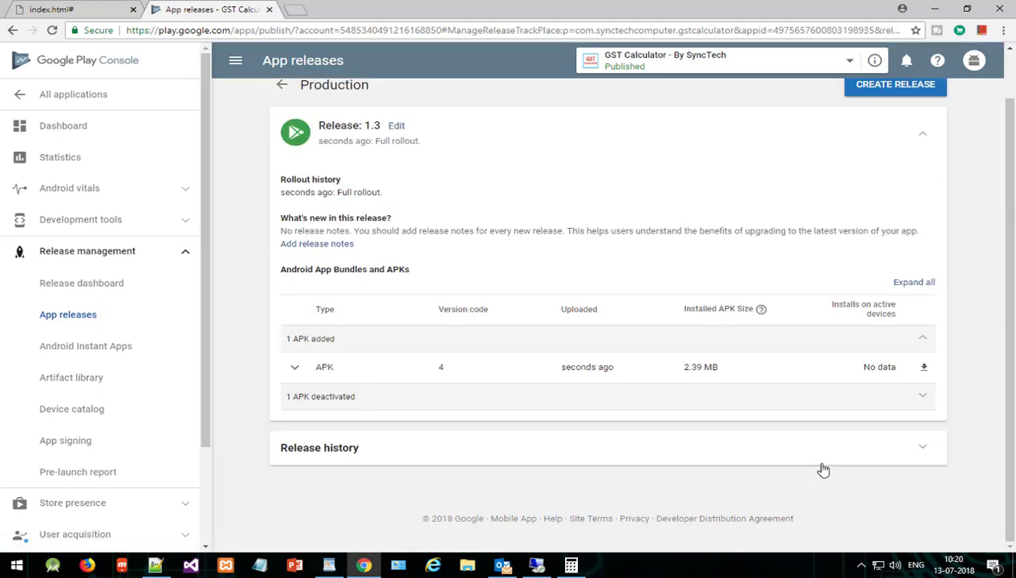
scroll(694, 365, up, 1)
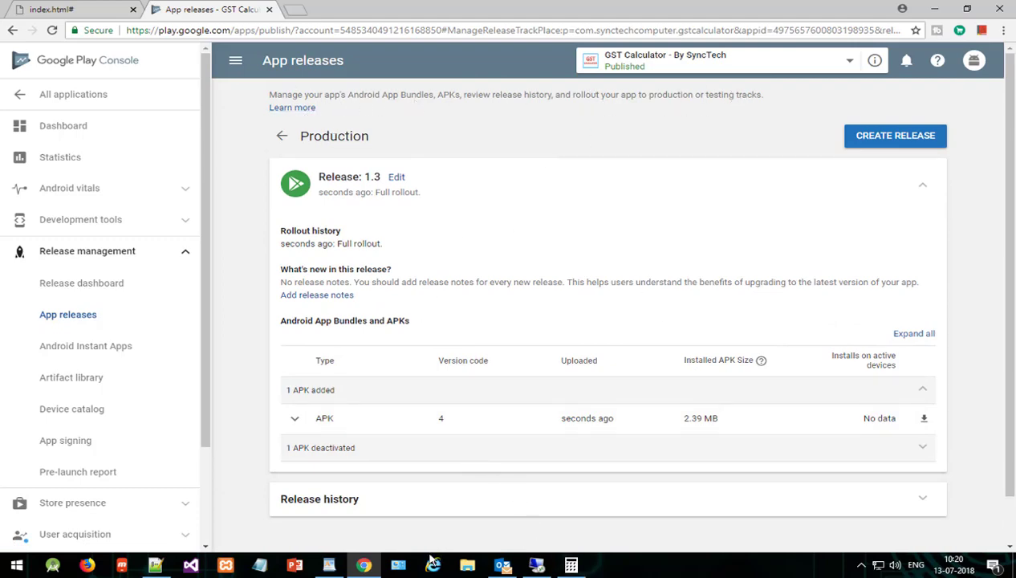
click(329, 565)
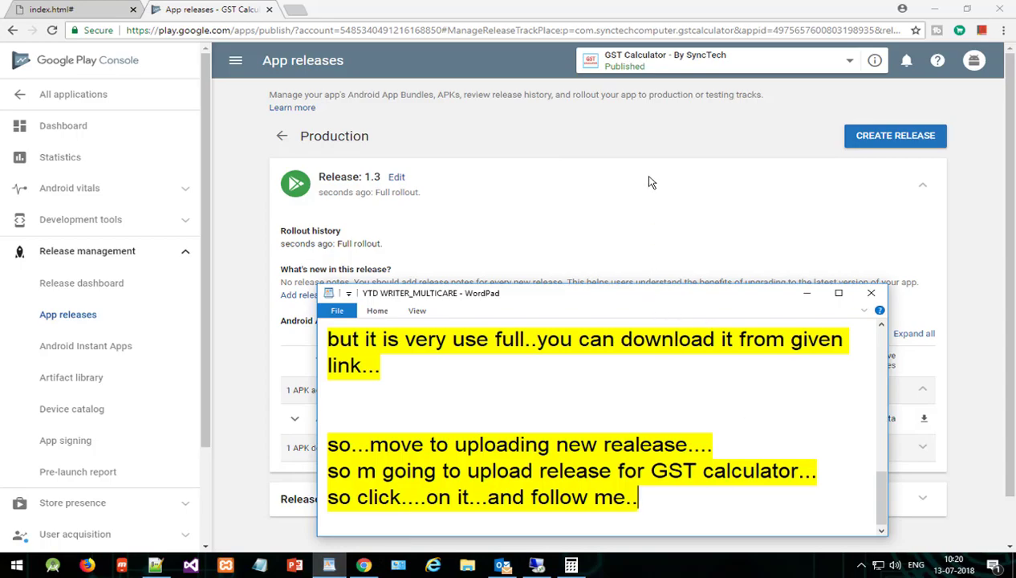
Step: Add lines saying 'so you are done...' and that after 1 hour a notification says the update is live on Google Play
drag(634, 302, 616, 145)
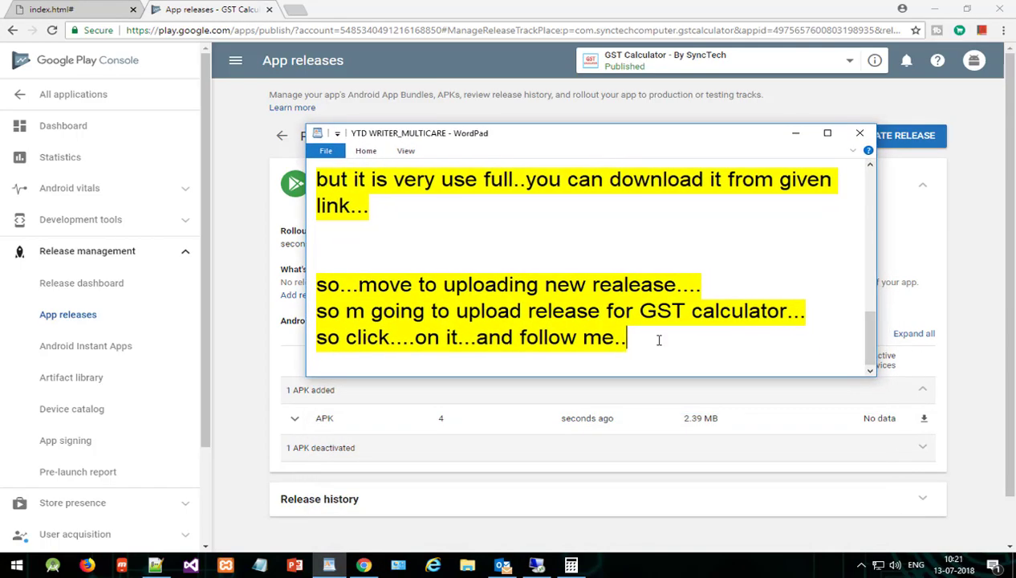
key(Return)
key(Return)
text(so )
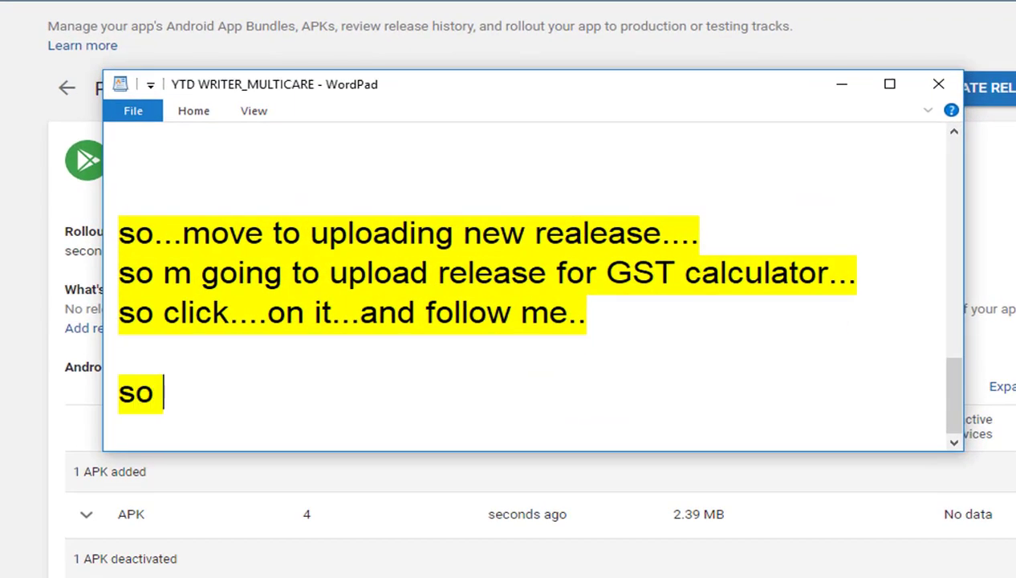
text(you are done)
text(...)
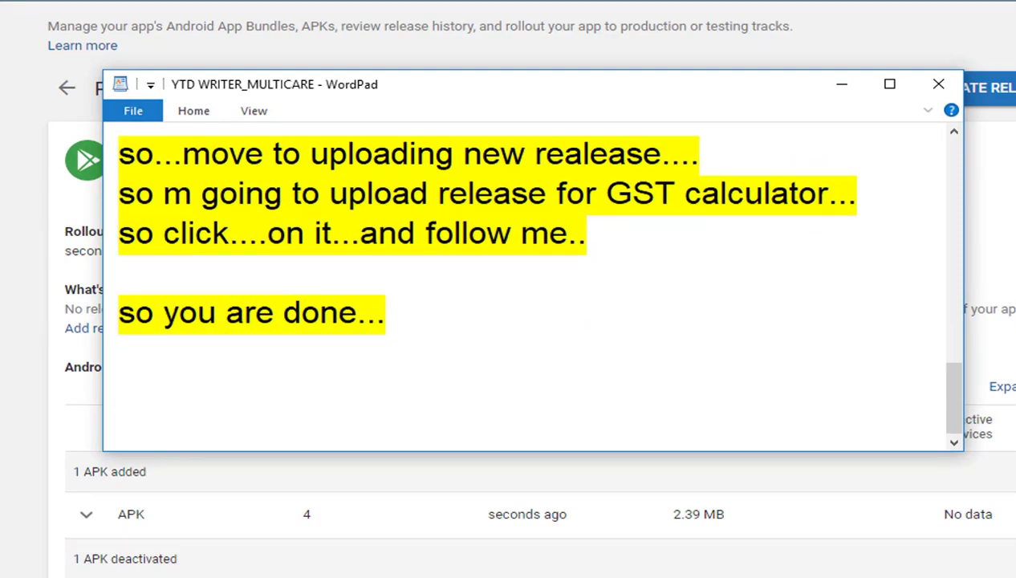
key(Return)
key(Return)
text(after 1 hour)
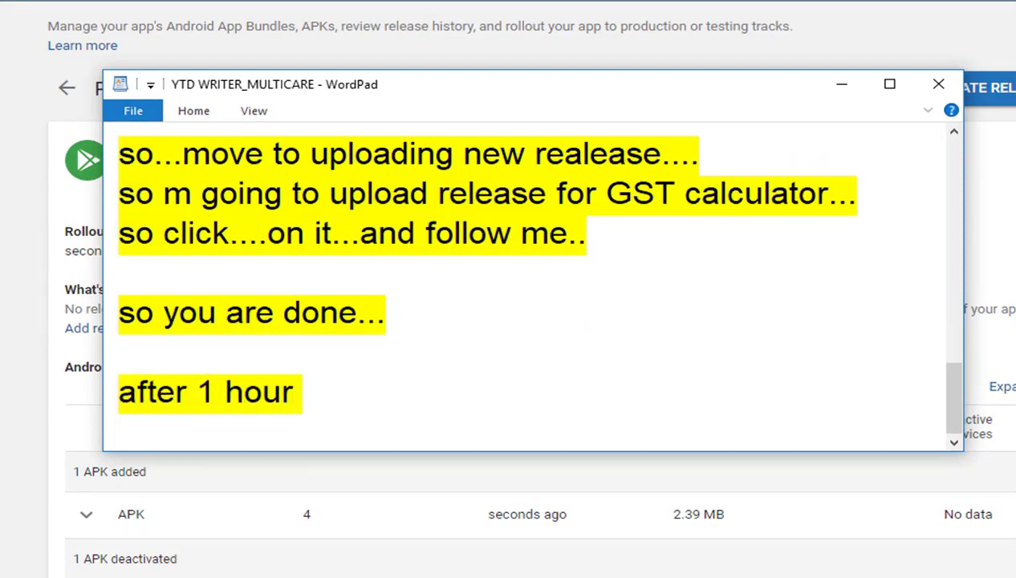
text( one notification appear)
key(BackSpace)
text(ar )
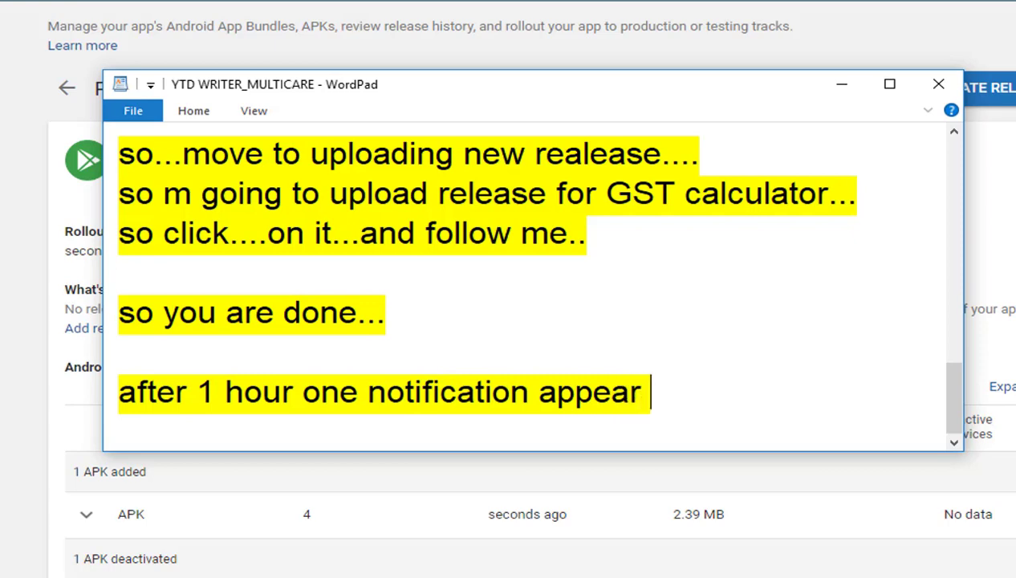
text(here..)
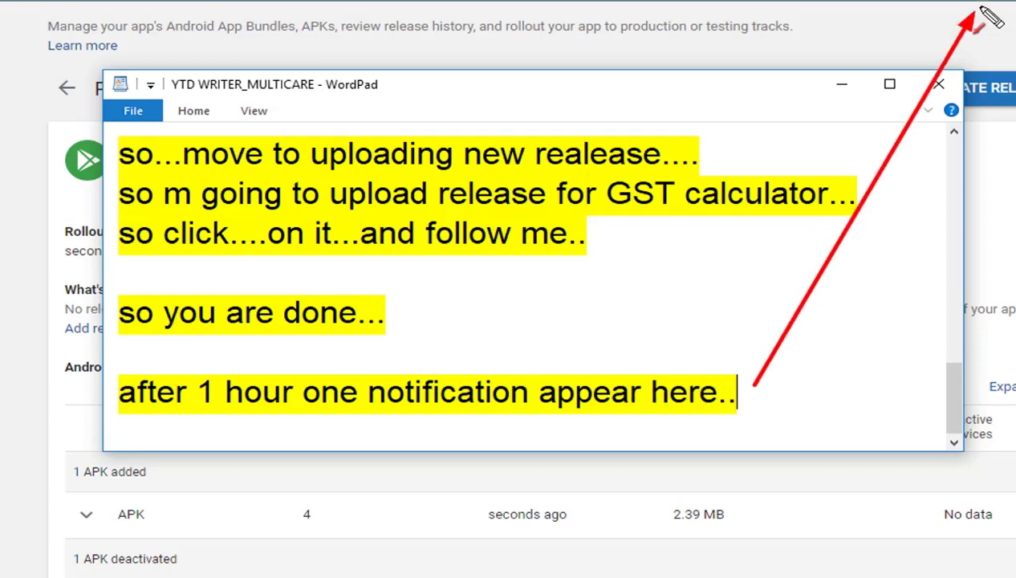
text(that )
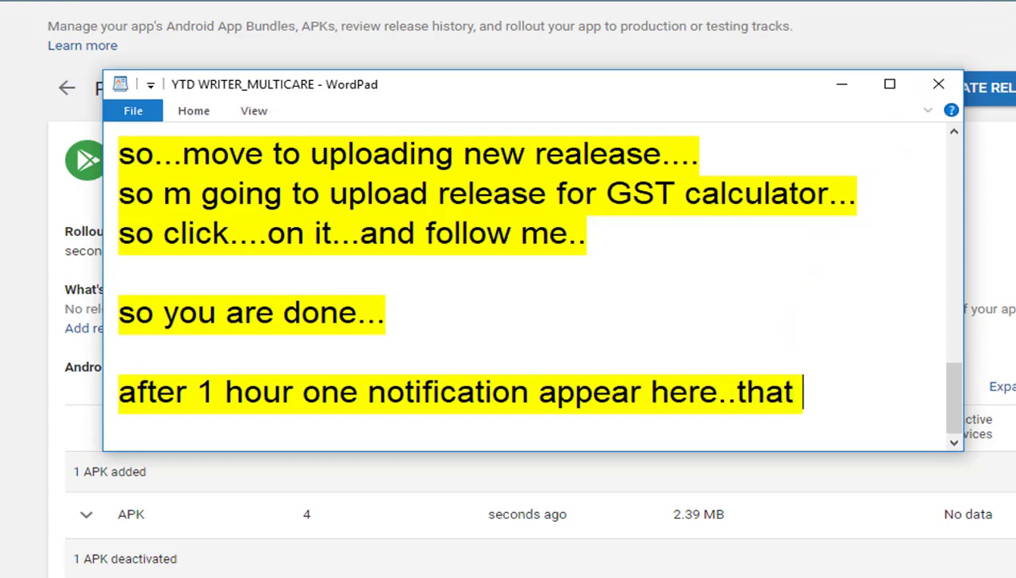
text(you update is live)
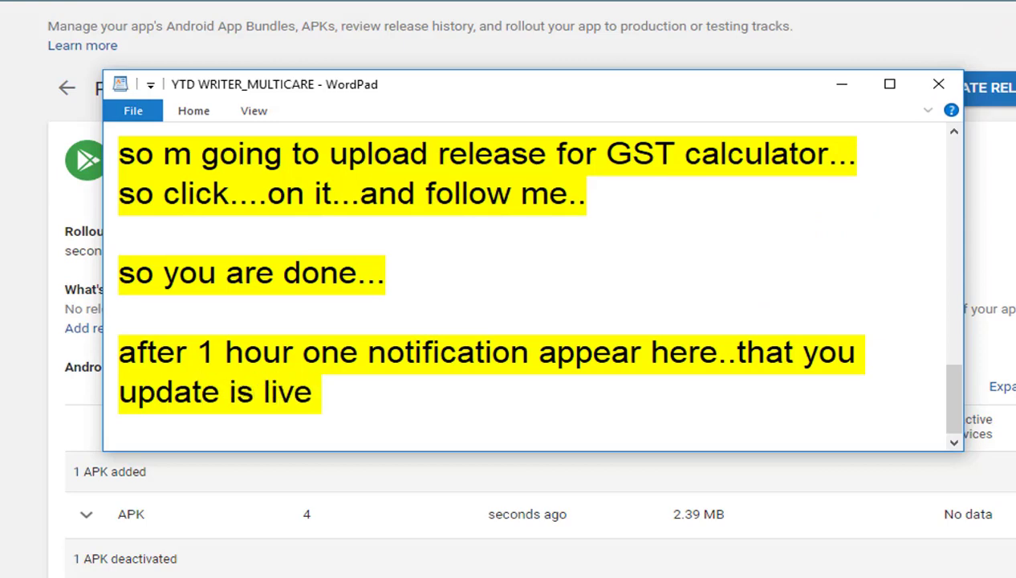
text( now on google play...)
Step: Add closing lines 'so...' and 'hope you like this video...please share this video and subscribe my channel for more videos....'
key(Return)
key(Return)
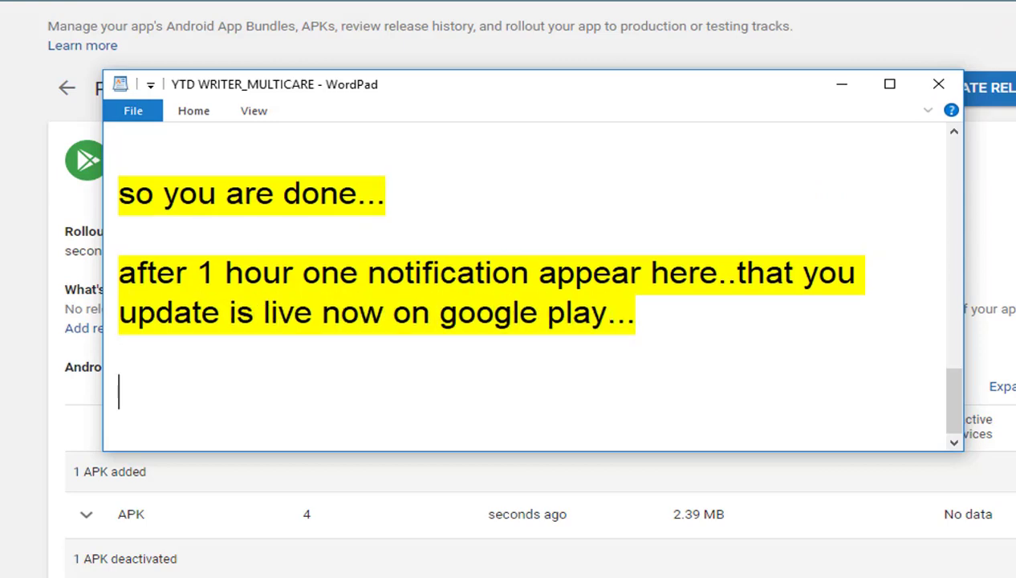
text(so...)
key(Return)
text(hope you like th)
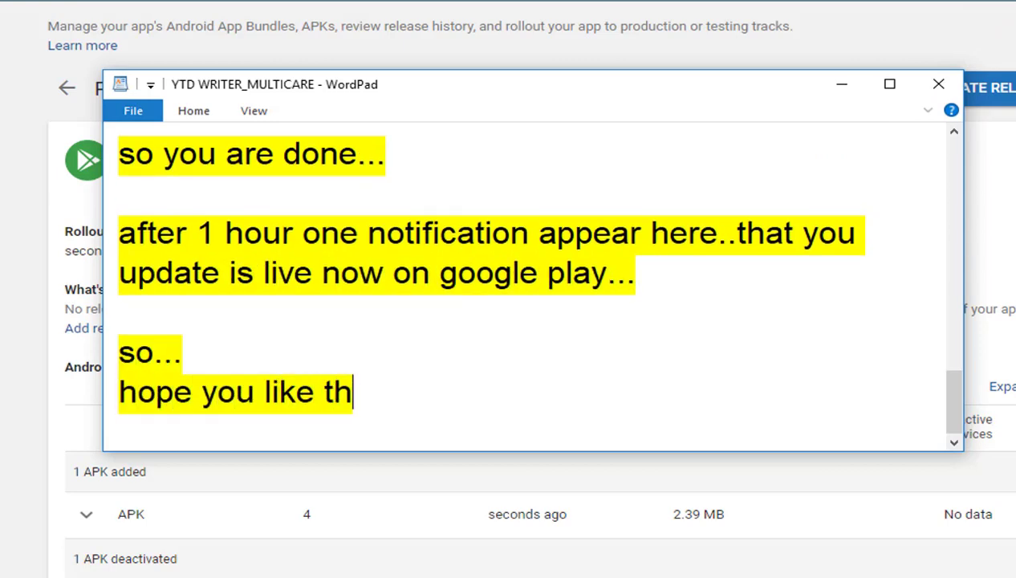
text(is video...pleae)
key(BackSpace)
text(se share )
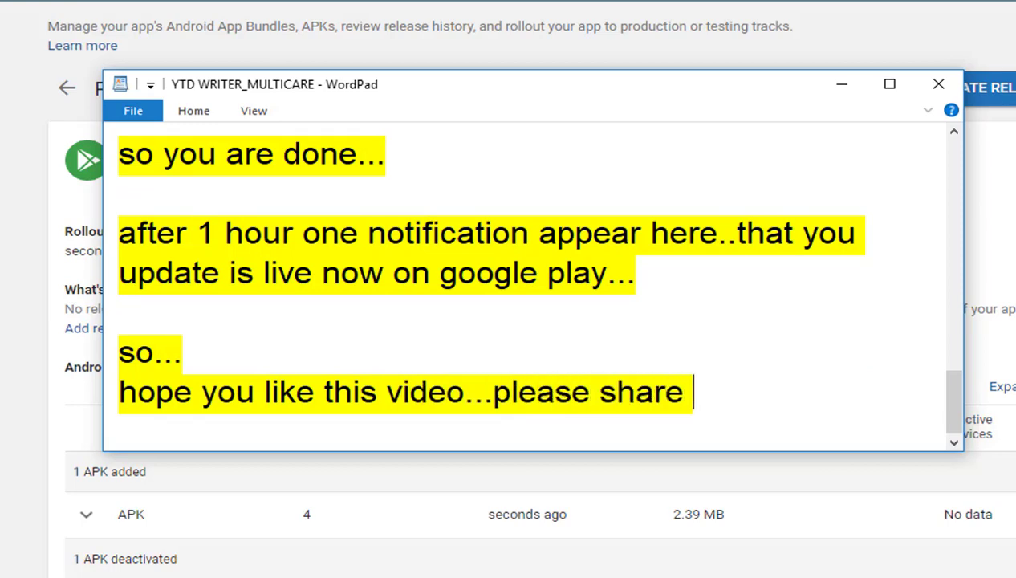
text(this video and )
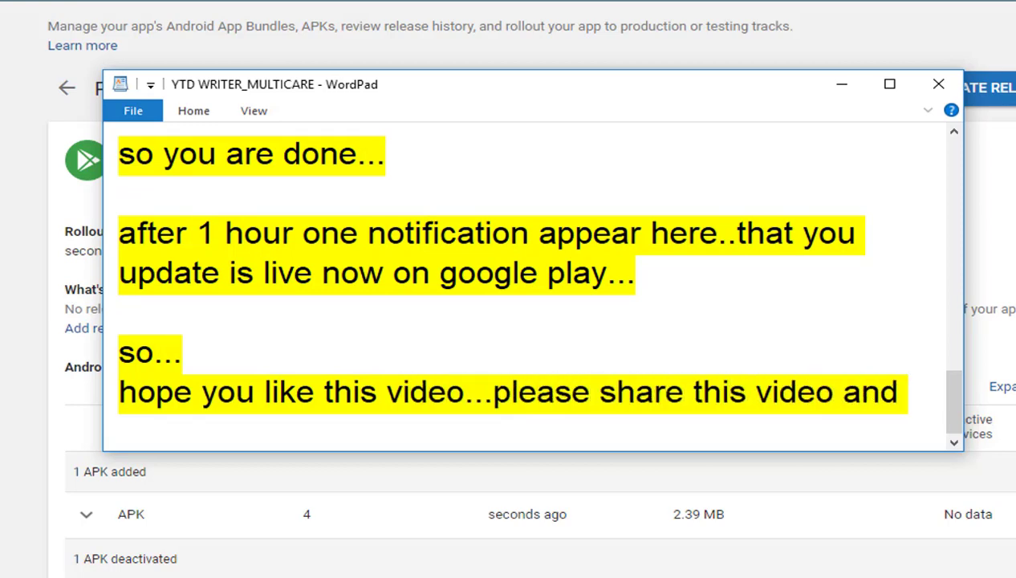
text(subscribe )
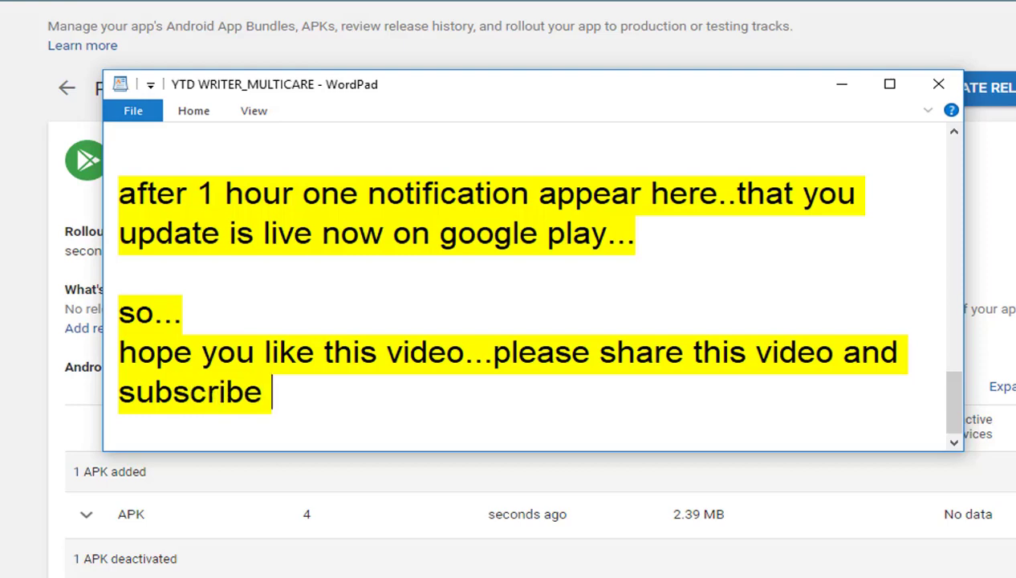
text(my channel for more v)
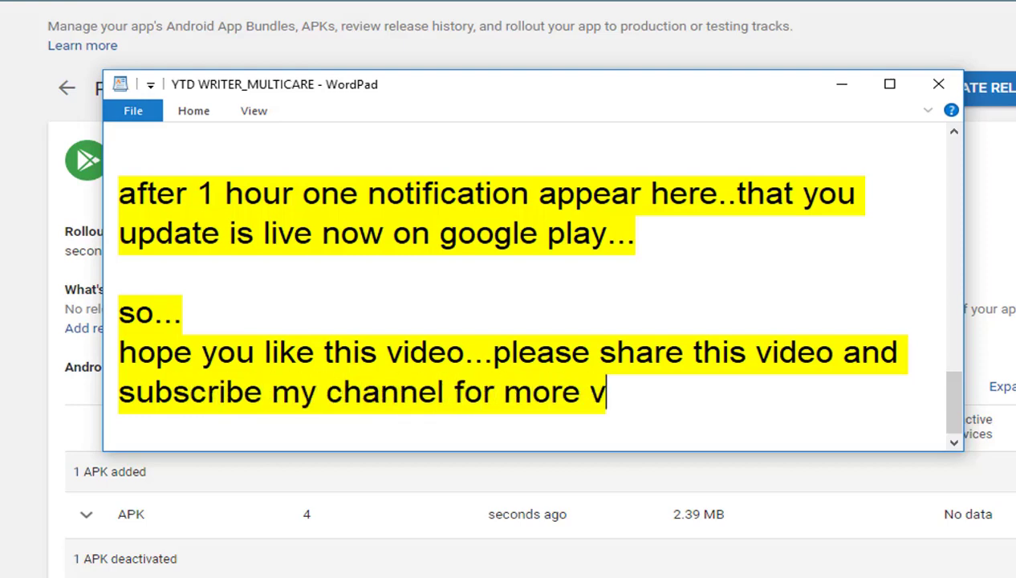
text(ideos....)
Step: Start a final line reading 'thanks...tk', correcting the misspelling
key(Return)
text(thsnk)
key(BackSpace)
key(BackSpace)
key(BackSpace)
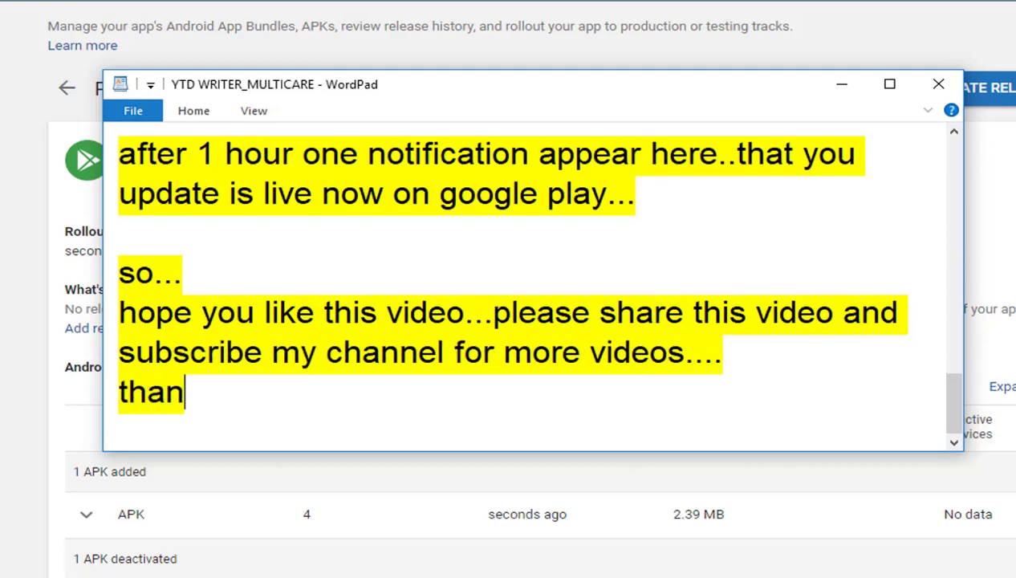
text(anks...tk)
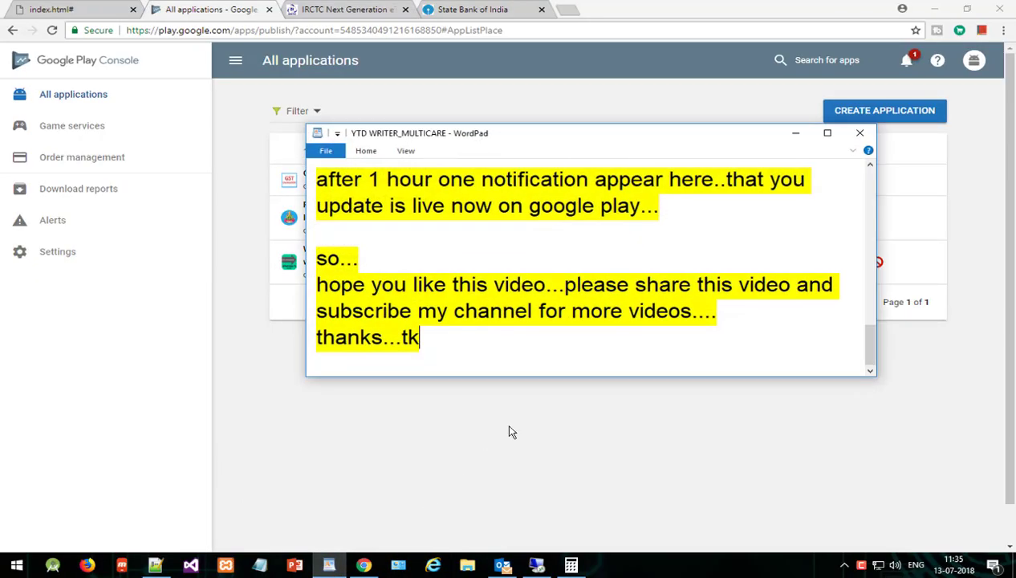
Step: Add the line 'so approx after 1 hour...niotification come..seee' with a red arrow toward the Play Console notifications
click(329, 565)
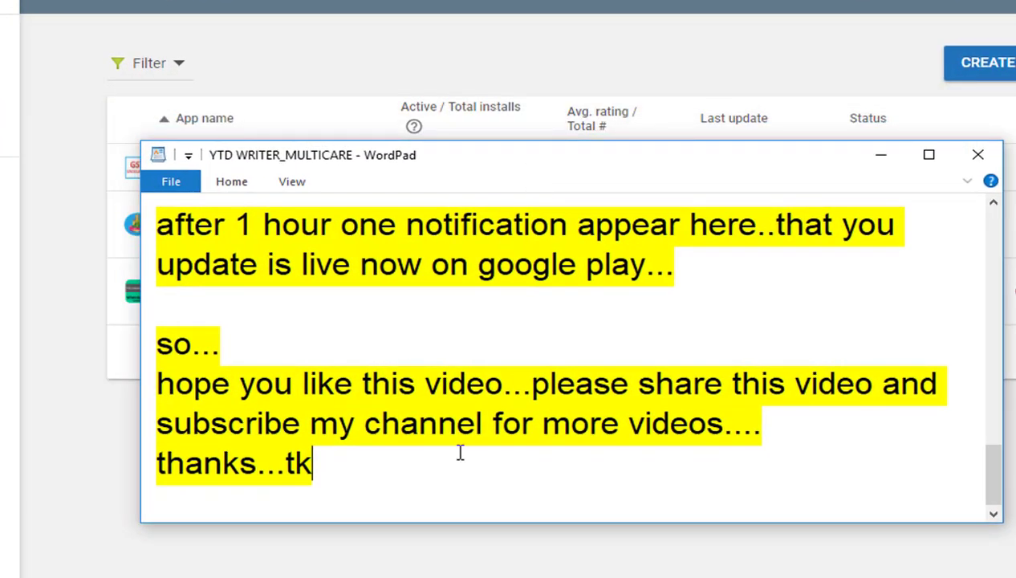
key(Return)
key(Return)
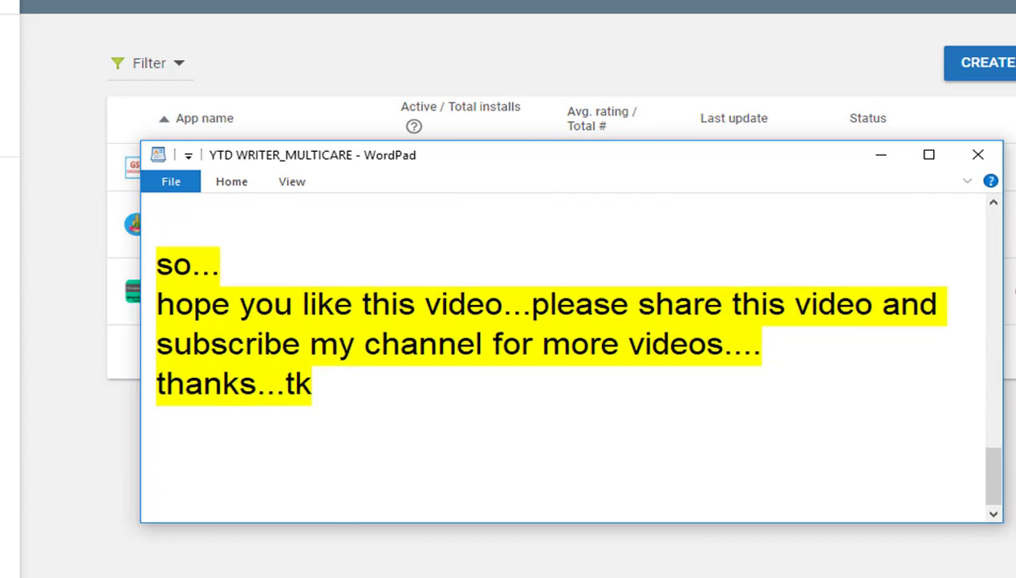
text(so ap)
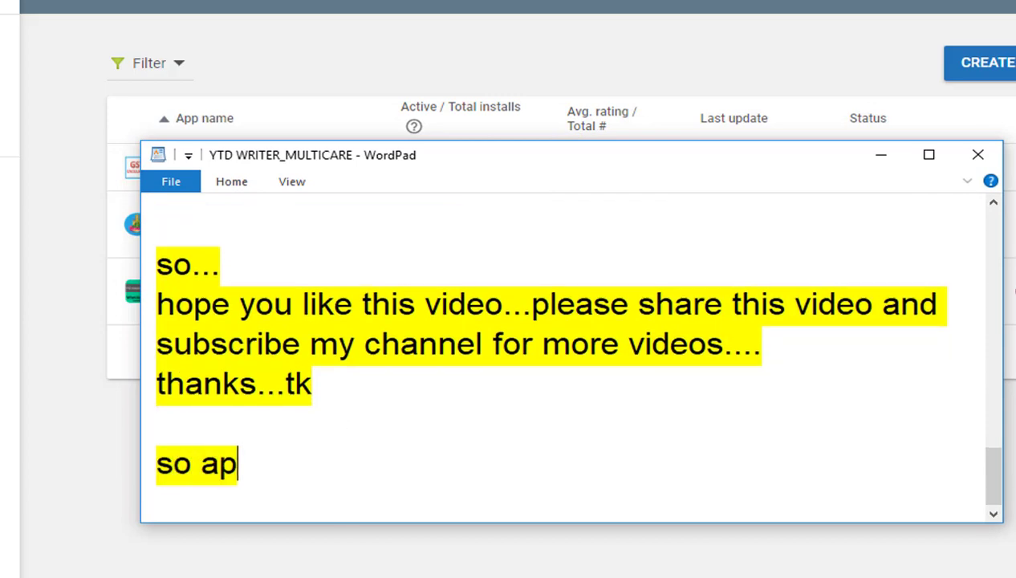
text(prox )
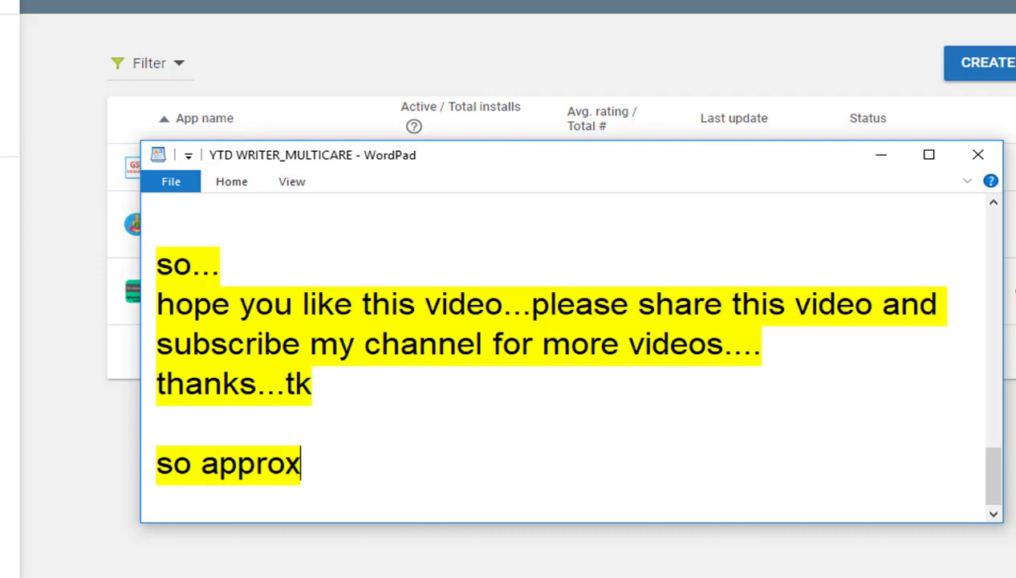
text(after)
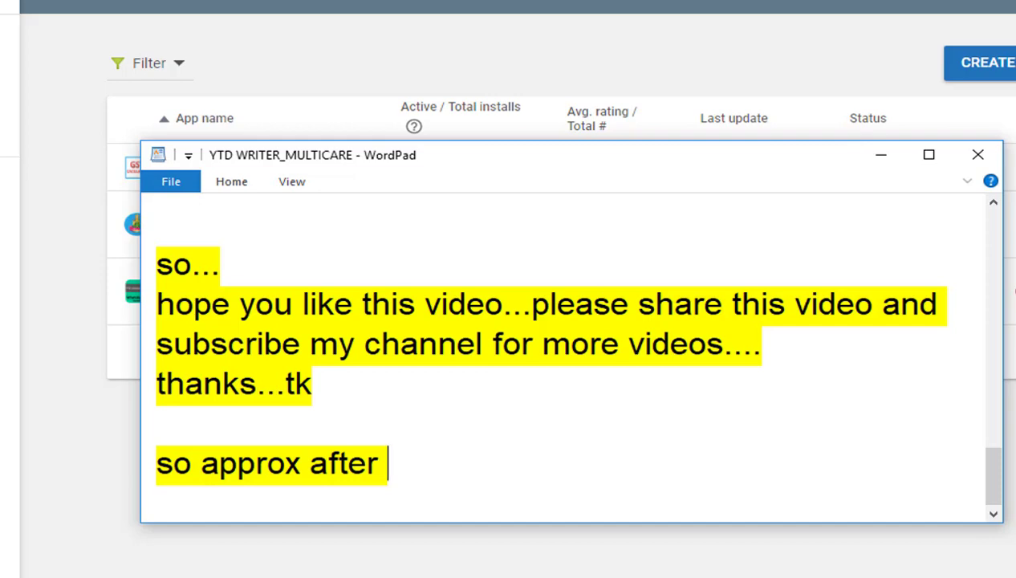
text(1 hour.)
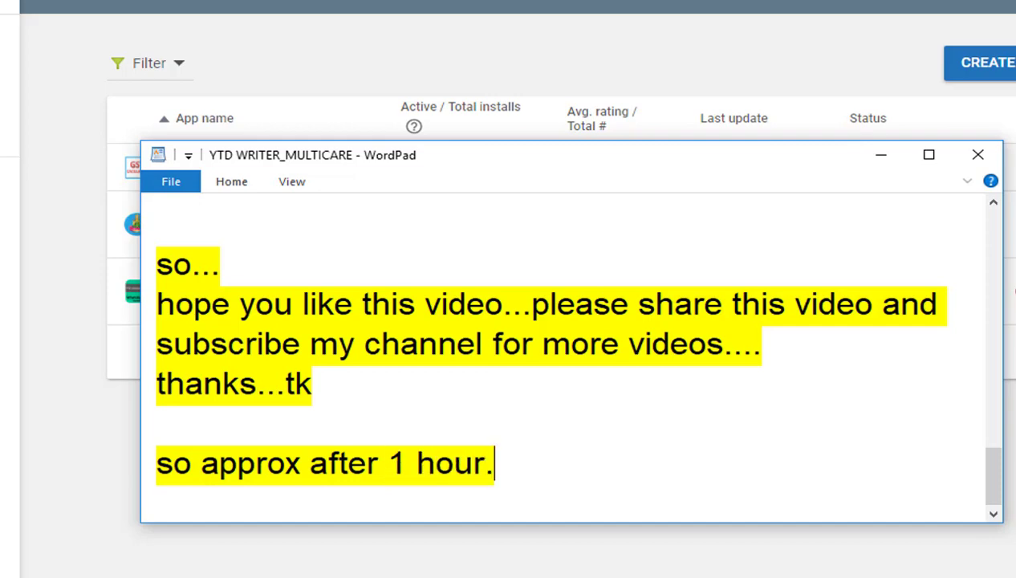
text(..)
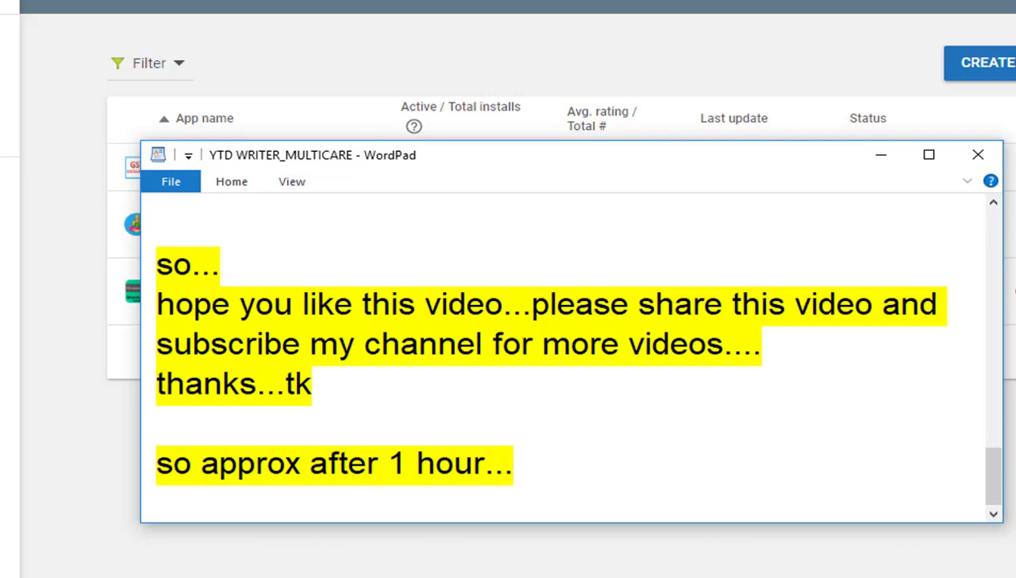
text(thi)
key(BackSpace)
key(BackSpace)
key(BackSpace)
text(ni)
text(o)
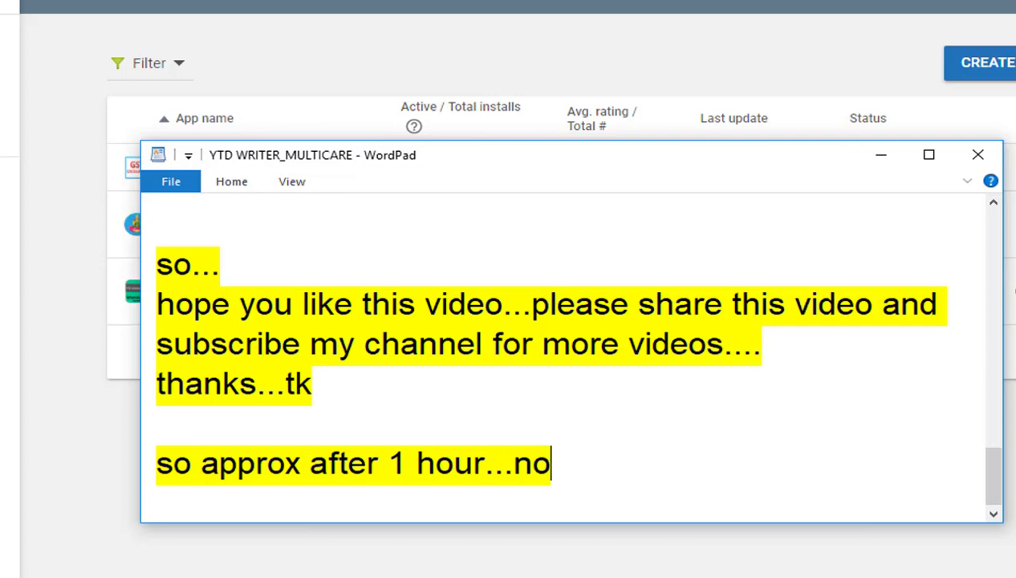
text(tification )
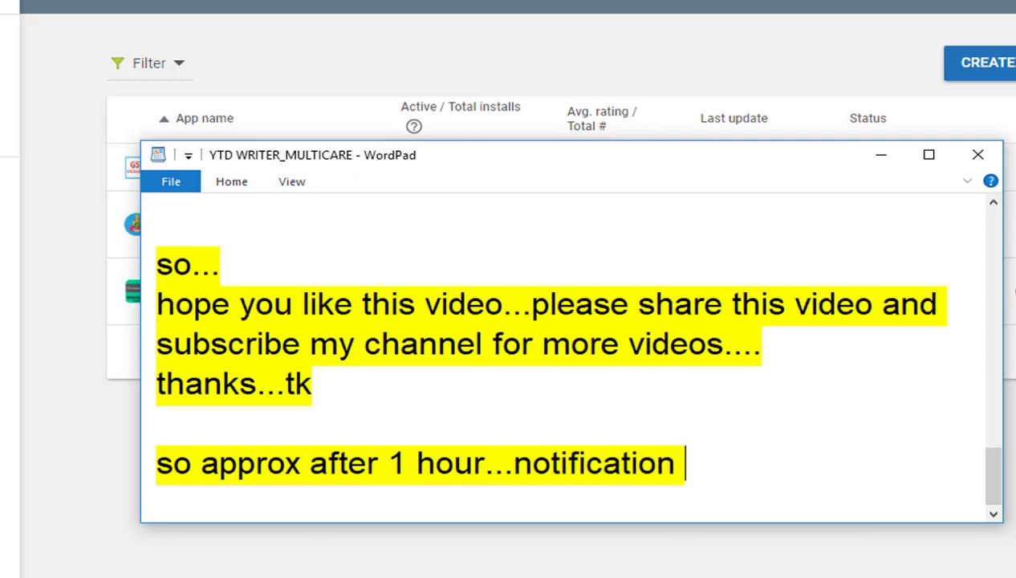
text(come..s)
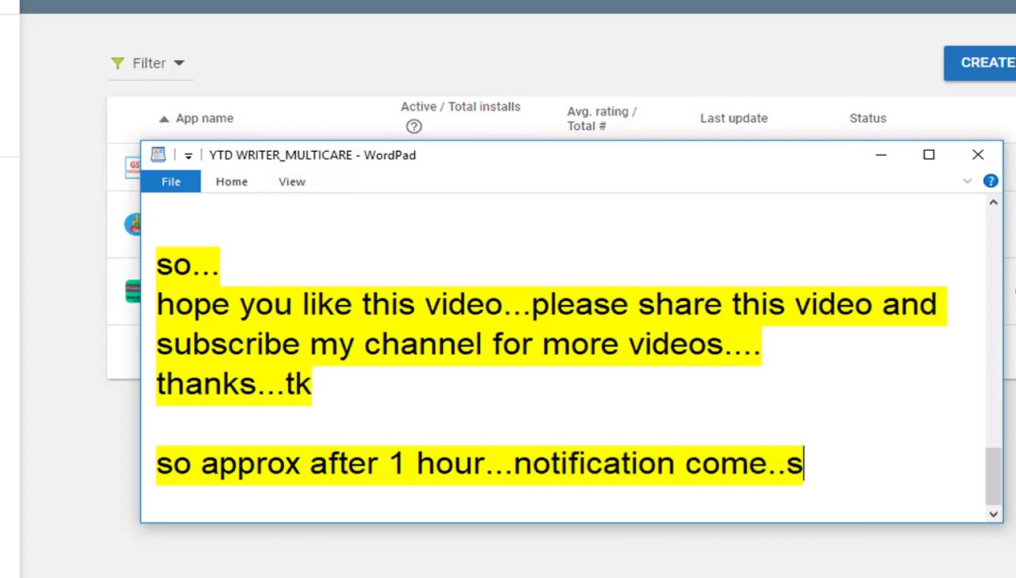
text(eee)
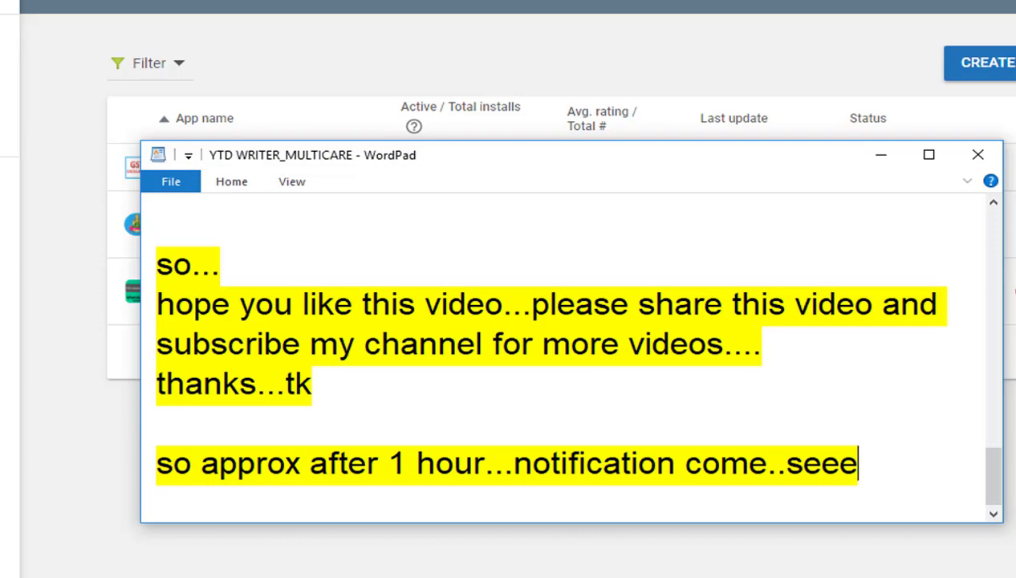
drag(859, 465, 1015, 130)
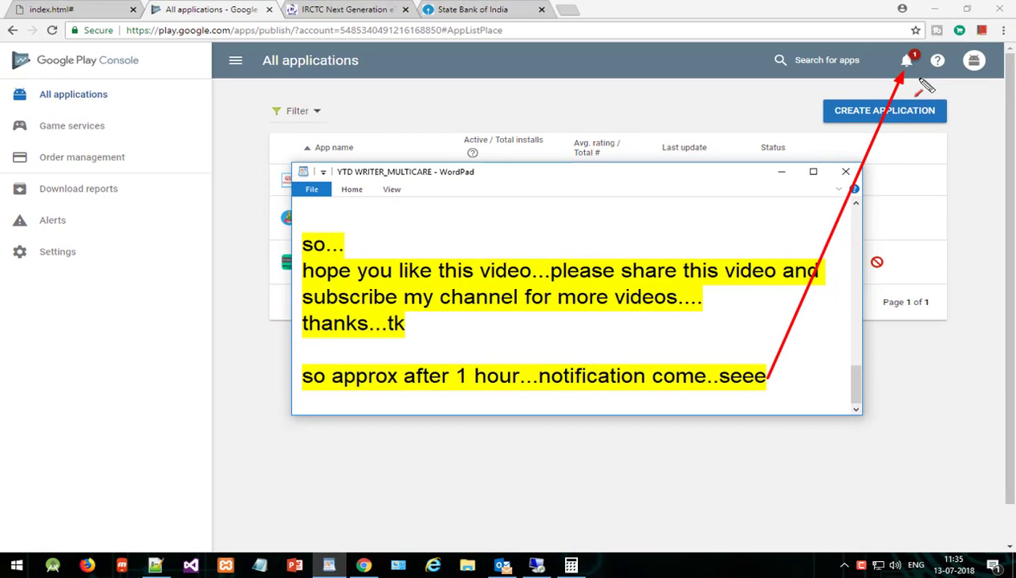
Step: Show the newest 'Your update is live' notification for GST Calculator, outlining it in red, then close the notifications list
click(907, 63)
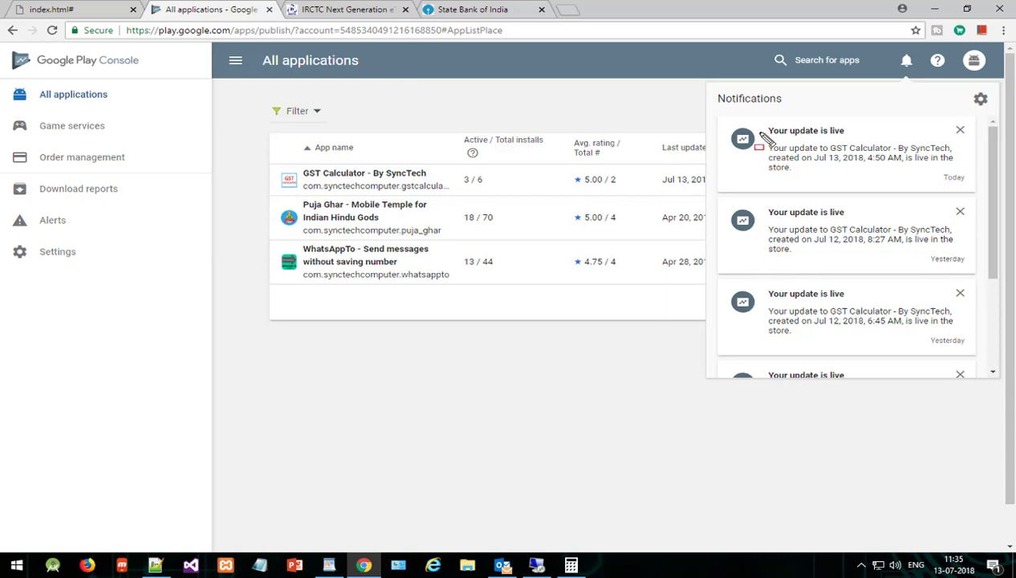
drag(752, 132, 975, 187)
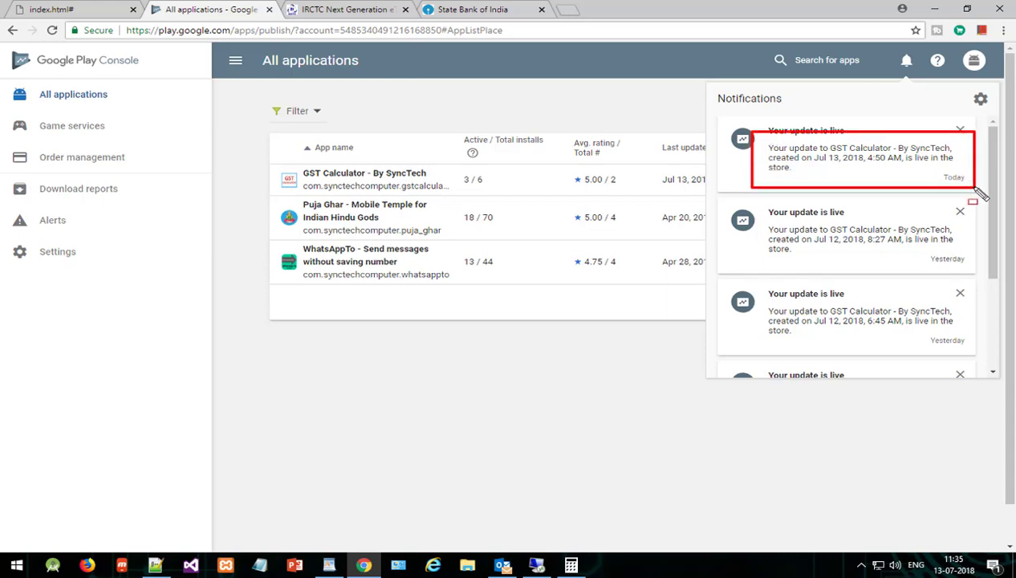
key(Escape)
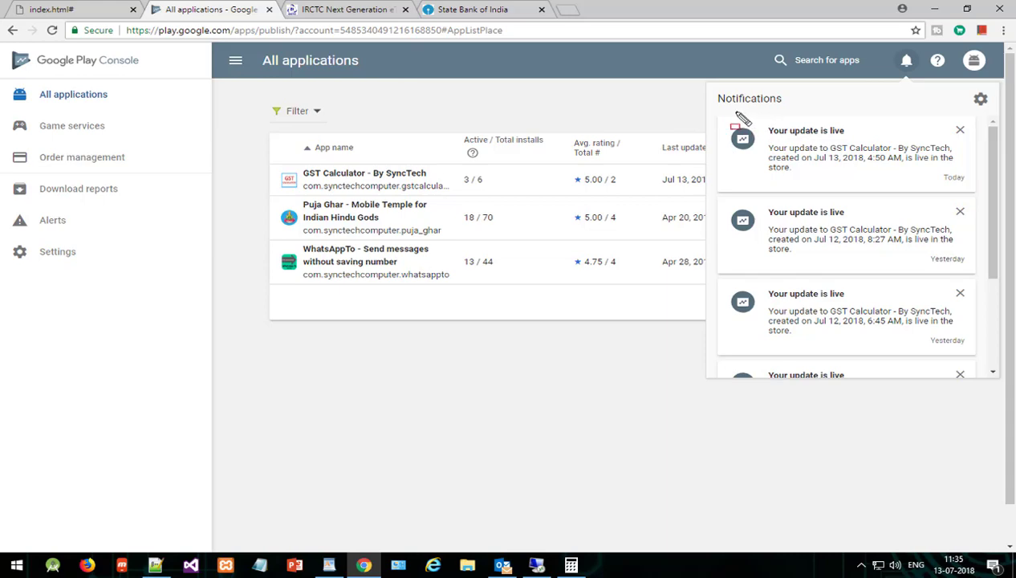
drag(718, 118, 979, 192)
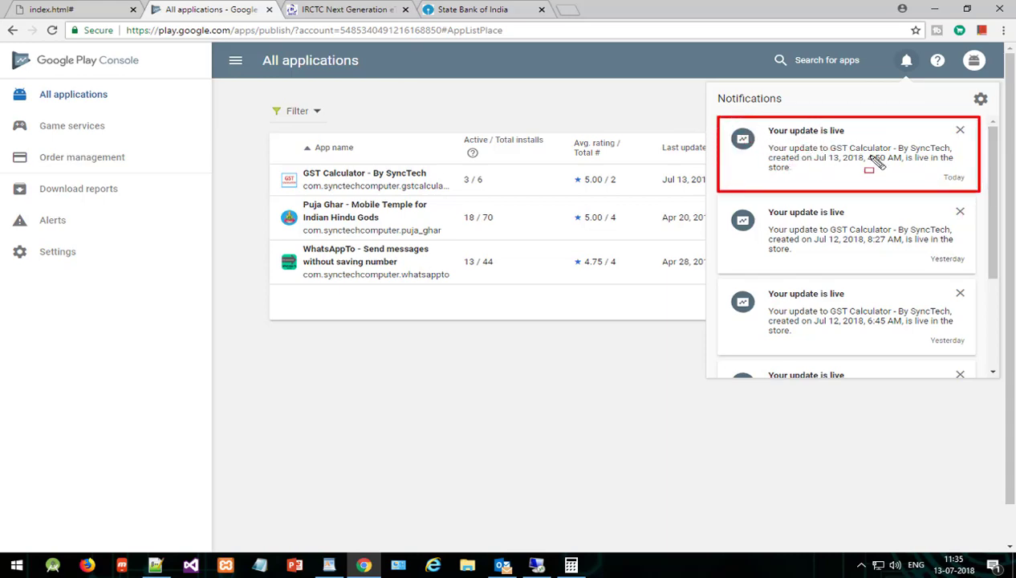
key(Escape)
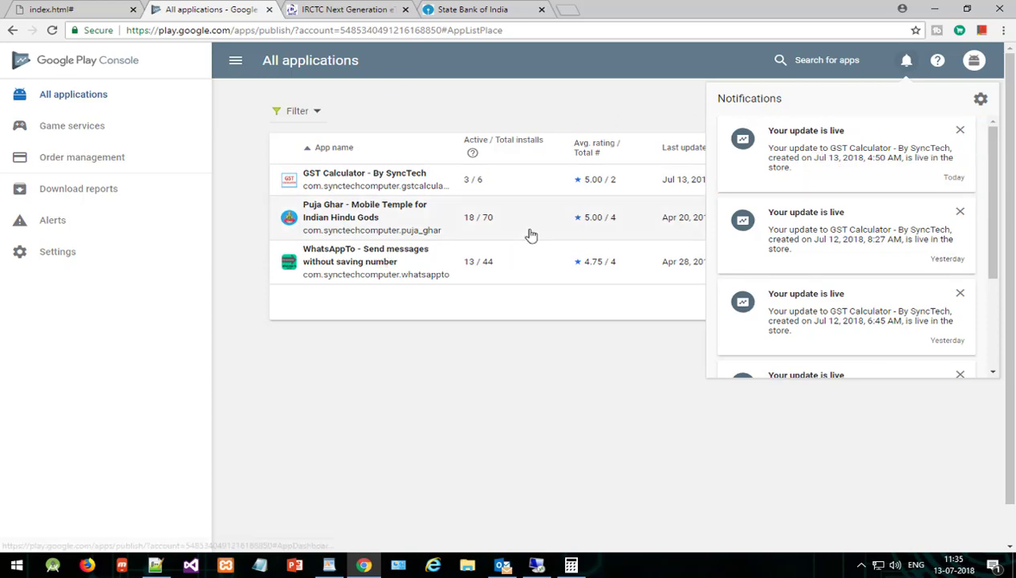
click(680, 104)
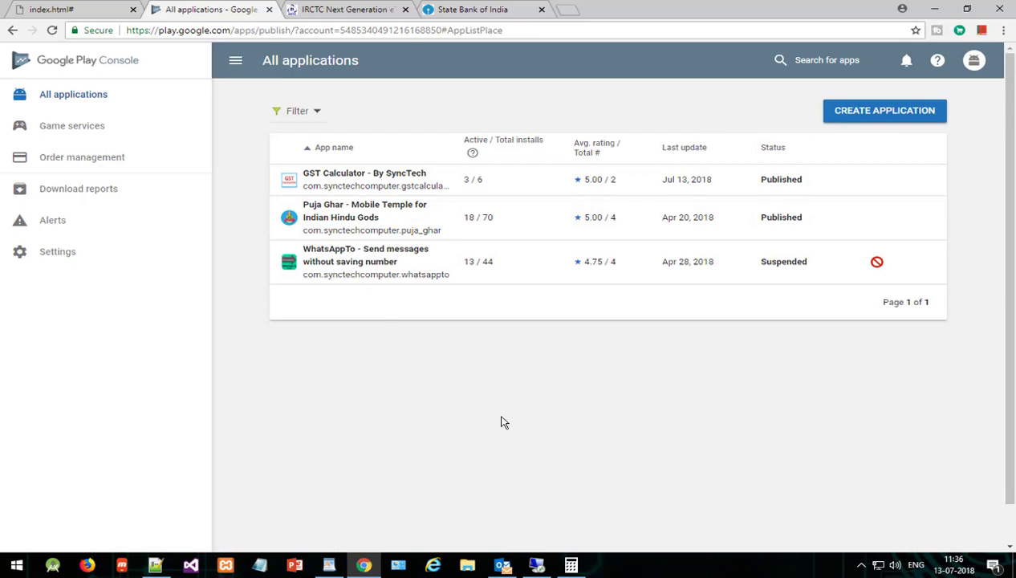
mouse_move(489, 228)
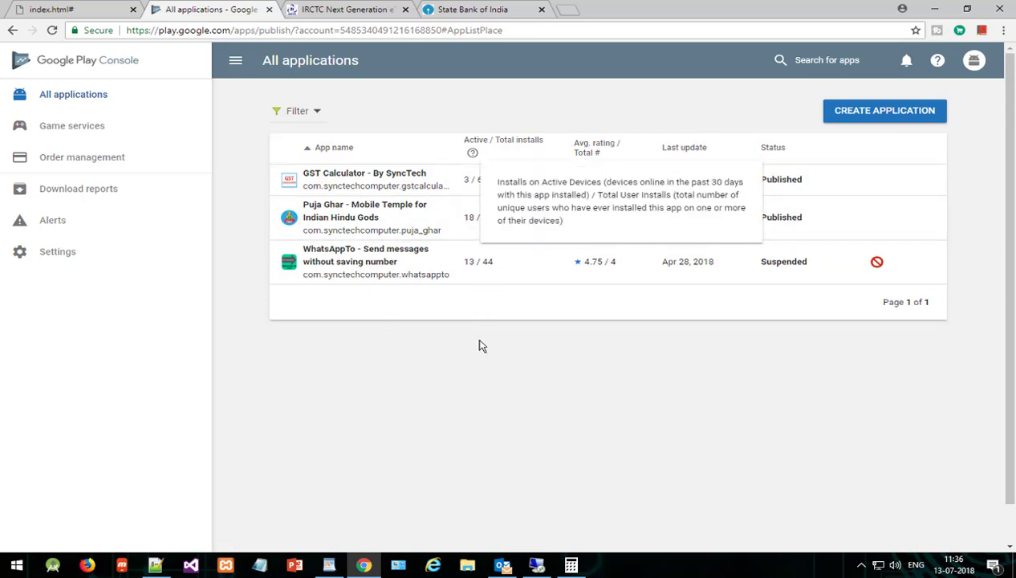